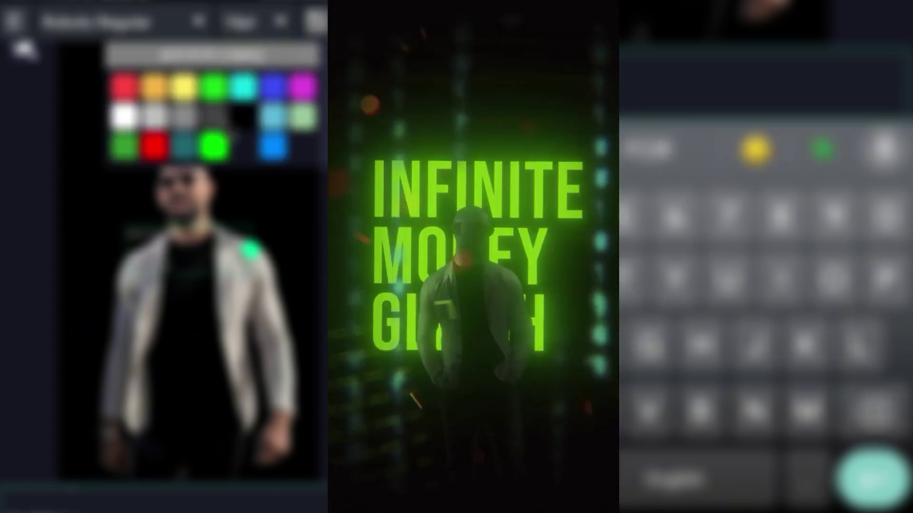
- Set the INFINITE GLITCH text to the ARIBL0 font at 48pt and widen its text box
{"action": "left_click", "coordinate": [124, 59]}
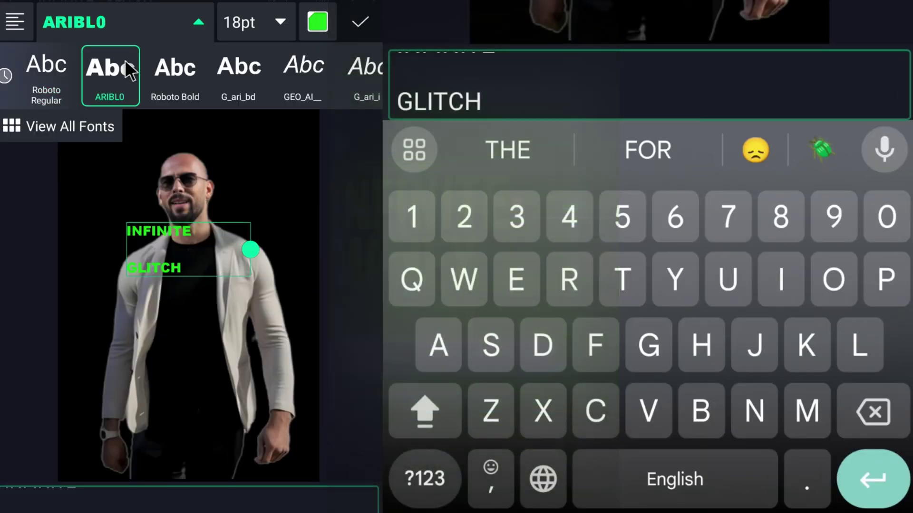
{"action": "left_click", "coordinate": [234, 33]}
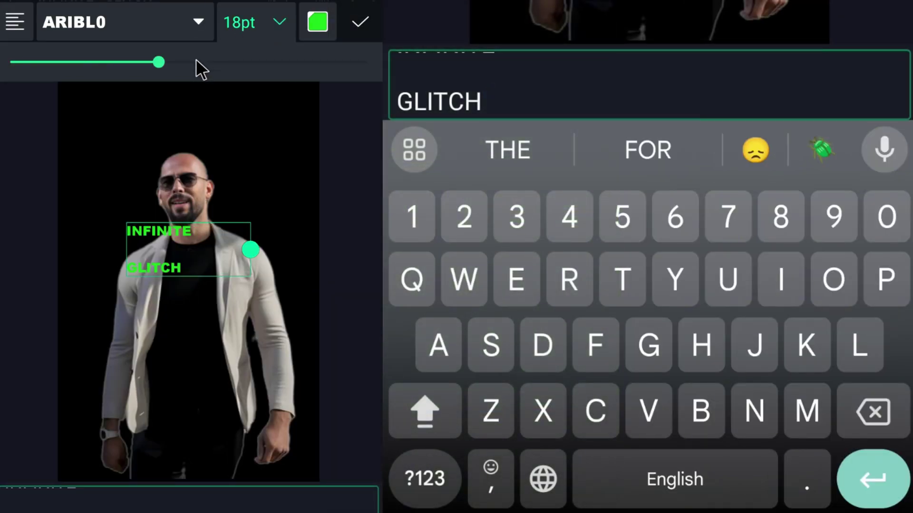
{"action": "left_click_drag", "start_coordinate": [229, 65], "coordinate": [248, 64]}
{"action": "left_click_drag", "start_coordinate": [250, 250], "coordinate": [298, 251]}
{"action": "left_click_drag", "start_coordinate": [250, 61], "coordinate": [277, 63]}
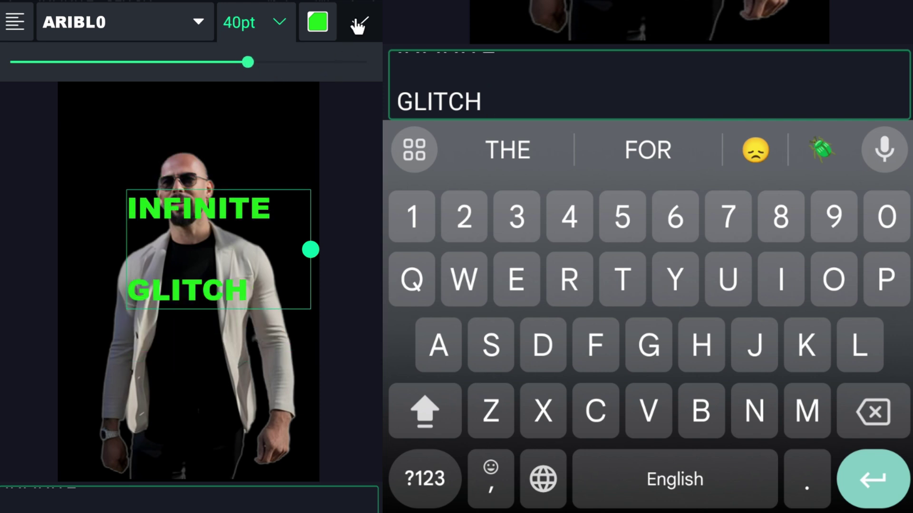
{"action": "left_click_drag", "start_coordinate": [248, 62], "coordinate": [262, 64]}
{"action": "left_click", "coordinate": [360, 23]}
- Add a separate text layer with dollar signs for the middle line between INFINITE and GLITCH
{"action": "left_click", "coordinate": [867, 464]}
{"action": "left_click", "coordinate": [877, 425]}
{"action": "left_click", "coordinate": [422, 479]}
{"action": "left_click_drag", "start_coordinate": [513, 319], "coordinate": [563, 326]}
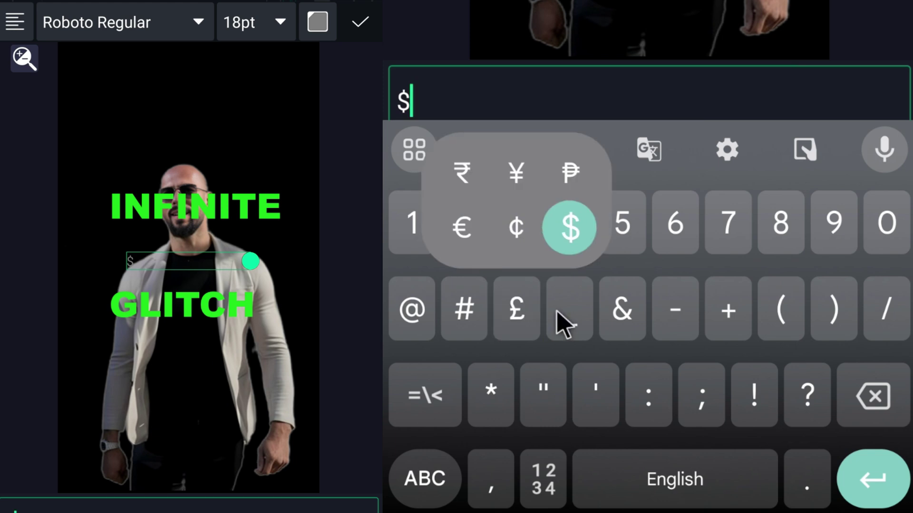
{"action": "type", "text": "$$$"}
- Make the dollar-sign text green in ARIBL0 at 48pt and extend it to $$$$$ between the two words
{"action": "left_click", "coordinate": [325, 20]}
{"action": "left_click", "coordinate": [228, 102]}
{"action": "left_click", "coordinate": [165, 17]}
{"action": "left_click", "coordinate": [111, 76]}
{"action": "left_click", "coordinate": [249, 23]}
{"action": "left_click_drag", "start_coordinate": [163, 64], "coordinate": [230, 72]}
{"action": "type", "text": "$$$"}
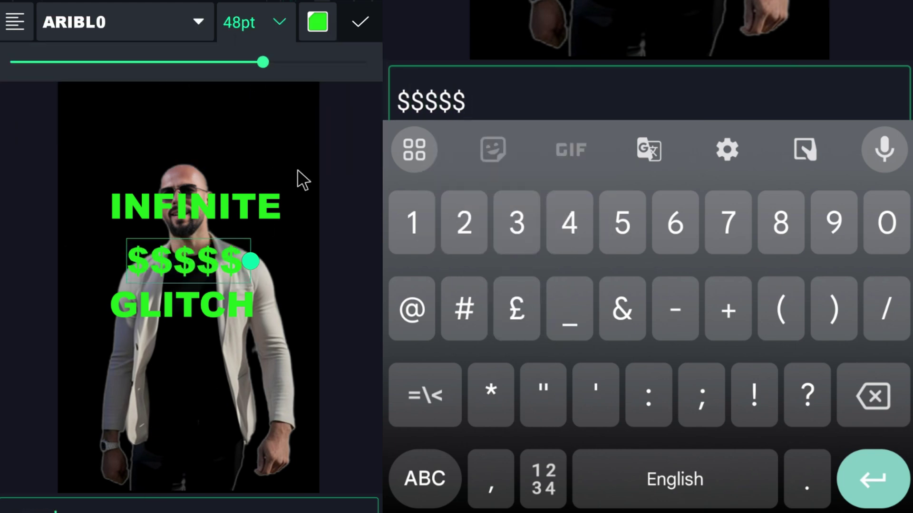
{"action": "left_click", "coordinate": [362, 21]}
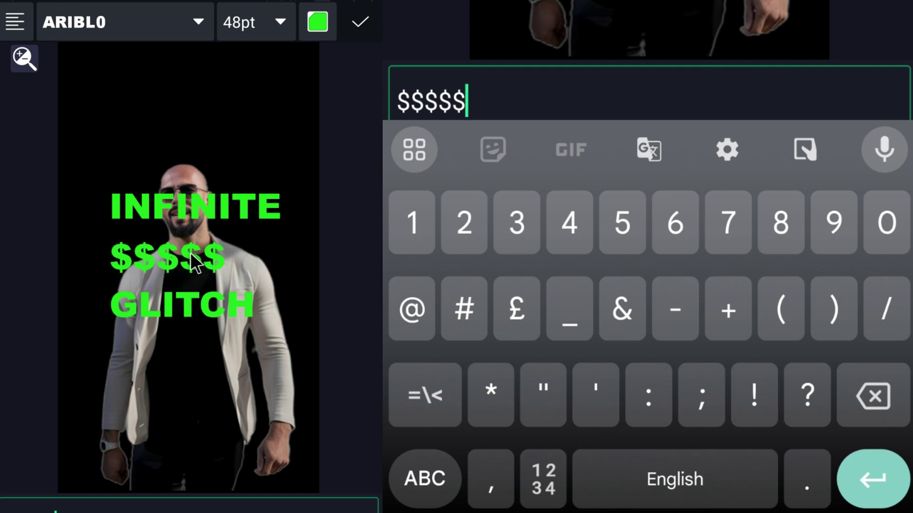
{"action": "left_click", "coordinate": [364, 26]}
- Split the $$$$$ layer into three short clips followed by one long clip on the timeline
{"action": "left_click", "coordinate": [672, 223]}
{"action": "left_click", "coordinate": [557, 298]}
{"action": "left_click", "coordinate": [718, 220]}
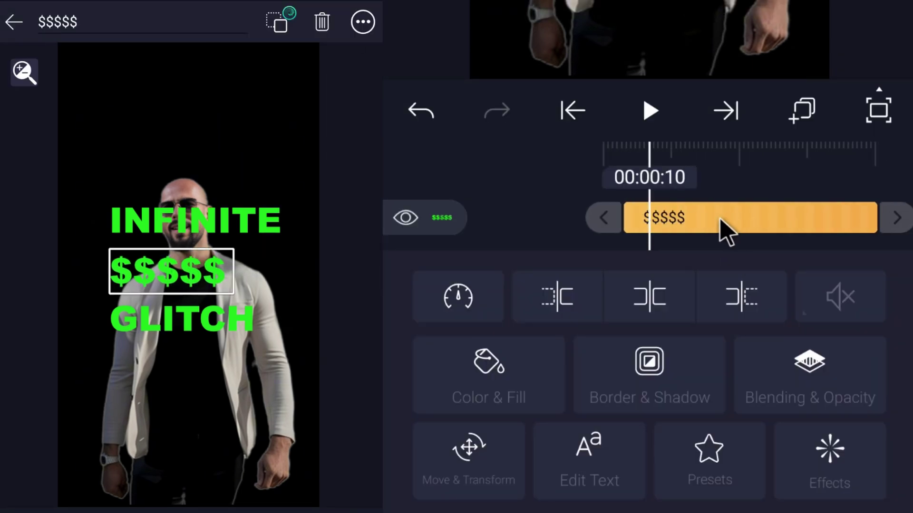
{"action": "left_click_drag", "start_coordinate": [740, 222], "coordinate": [735, 222]}
{"action": "left_click", "coordinate": [651, 300]}
{"action": "left_click_drag", "start_coordinate": [606, 304], "coordinate": [638, 295]}
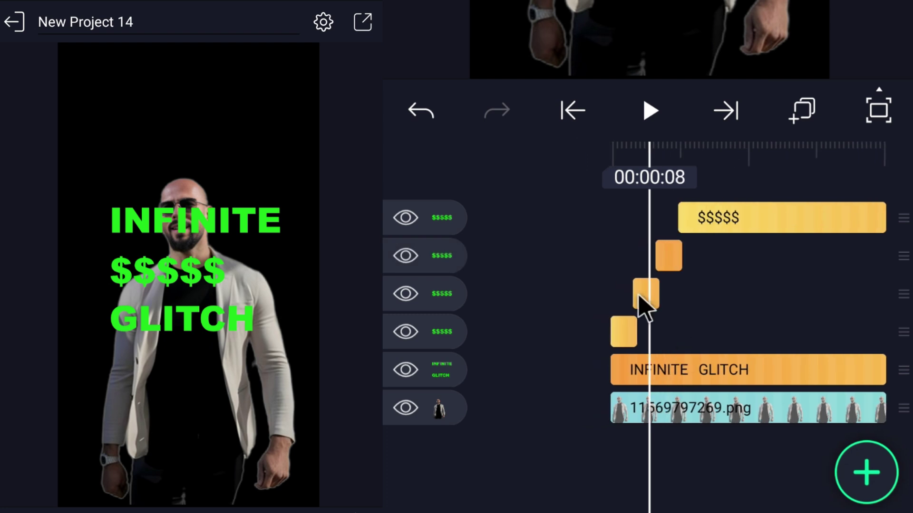
- Change the text of the second short $$$$$ clip to MONEY
{"action": "left_click", "coordinate": [638, 296]}
{"action": "left_click", "coordinate": [637, 444]}
{"action": "left_click", "coordinate": [869, 413]}
{"action": "double_click", "coordinate": [425, 411]}
{"action": "left_click", "coordinate": [807, 408]}
{"action": "left_click", "coordinate": [833, 280]}
{"action": "left_click", "coordinate": [754, 410]}
{"action": "left_click", "coordinate": [647, 151]}
{"action": "left_click", "coordinate": [361, 22]}
- Change the text of the long last $$$$$ clip to MONEY
{"action": "left_click", "coordinate": [764, 208]}
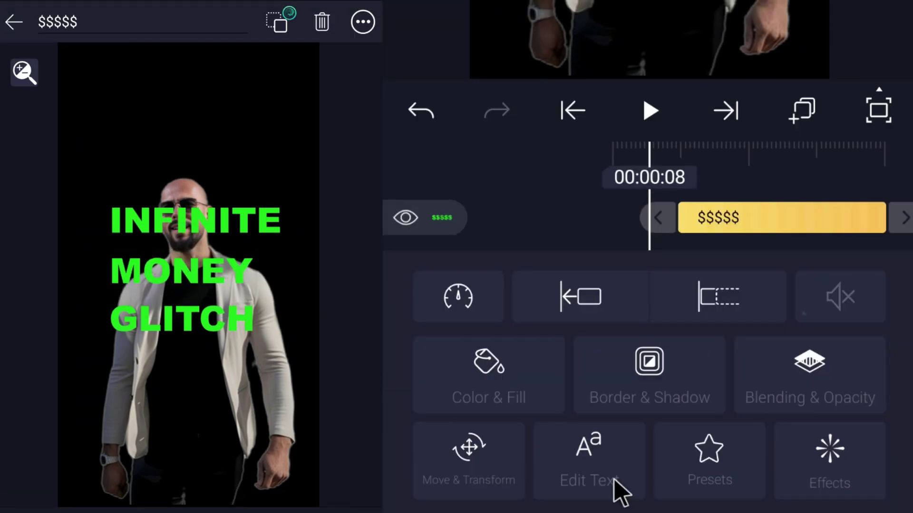
{"action": "left_click", "coordinate": [617, 490]}
{"action": "left_click", "coordinate": [424, 410]}
{"action": "left_click", "coordinate": [808, 410]}
{"action": "left_click", "coordinate": [833, 279]}
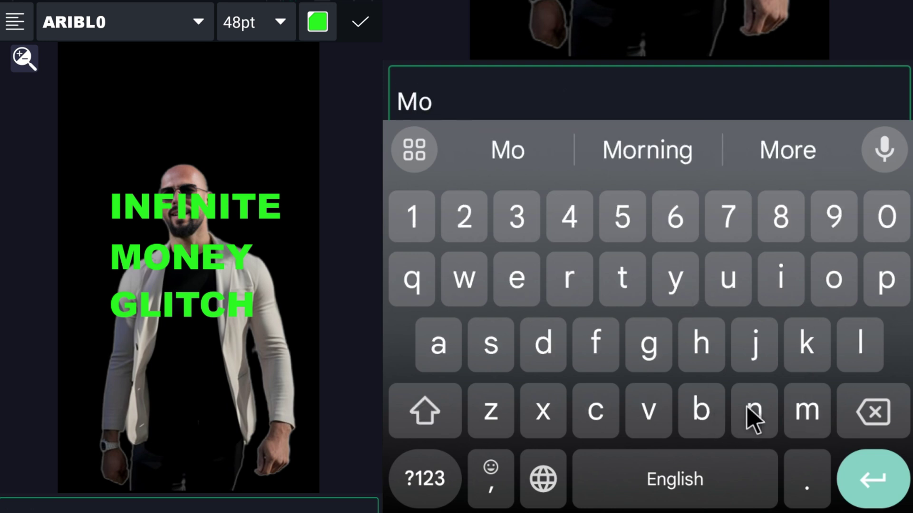
{"action": "double_click", "coordinate": [424, 410]}
{"action": "left_click", "coordinate": [833, 271]}
{"action": "left_click", "coordinate": [754, 411]}
{"action": "left_click", "coordinate": [639, 157]}
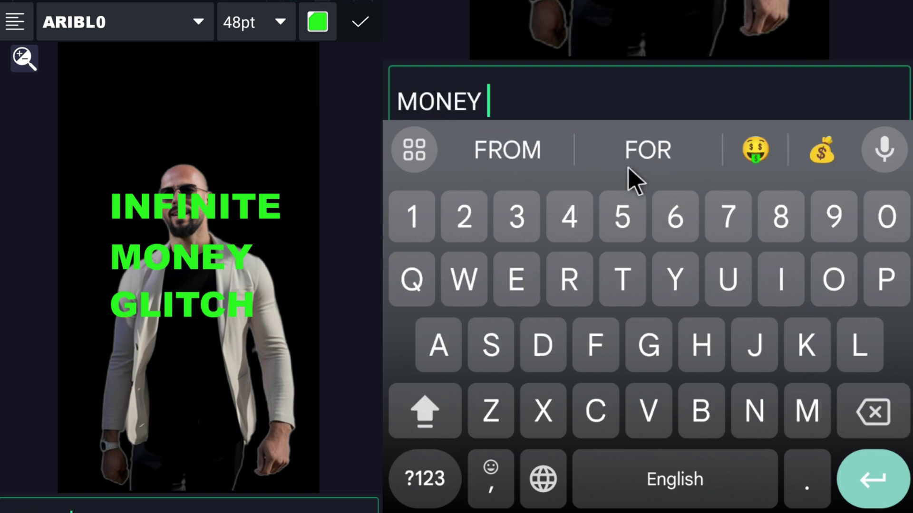
{"action": "left_click", "coordinate": [360, 22]}
- Widen the text box of the long last MONEY clip
{"action": "left_click_drag", "start_coordinate": [777, 189], "coordinate": [716, 190]}
{"action": "left_click", "coordinate": [596, 465]}
{"action": "left_click_drag", "start_coordinate": [234, 271], "coordinate": [297, 270]}
{"action": "left_click", "coordinate": [361, 22]}
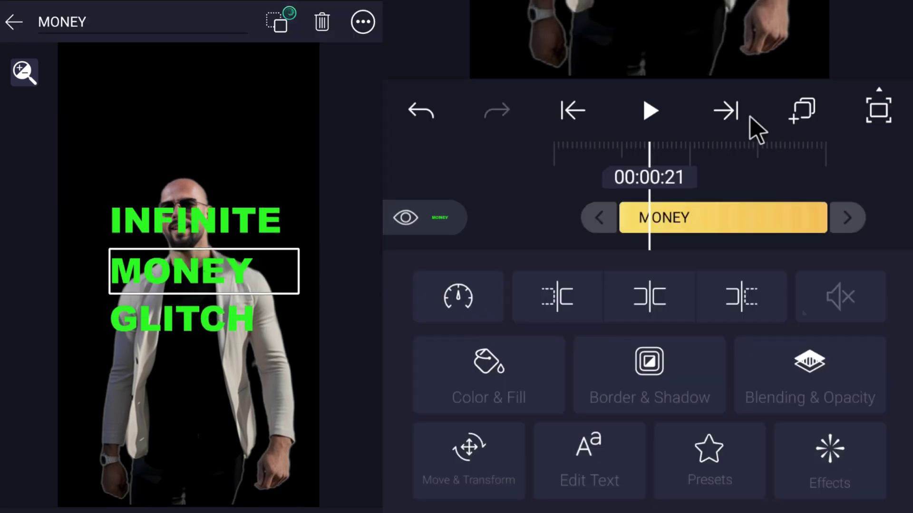
- Group all the text layers and keep the group beneath the cutout image of the man
{"action": "left_click", "coordinate": [749, 179]}
{"action": "left_click", "coordinate": [452, 217]}
{"action": "left_click", "coordinate": [443, 255]}
{"action": "left_click", "coordinate": [438, 293]}
{"action": "left_click", "coordinate": [431, 331]}
{"action": "left_click", "coordinate": [205, 22]}
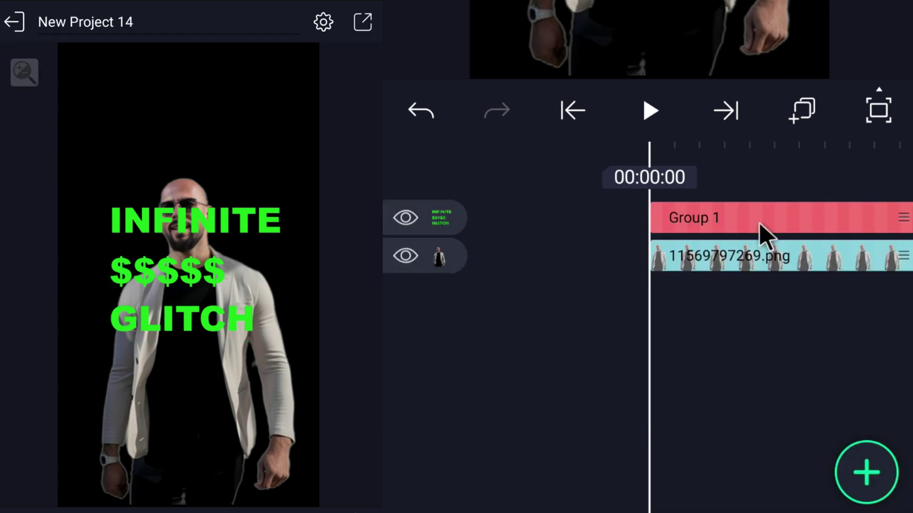
{"action": "left_click", "coordinate": [771, 255]}
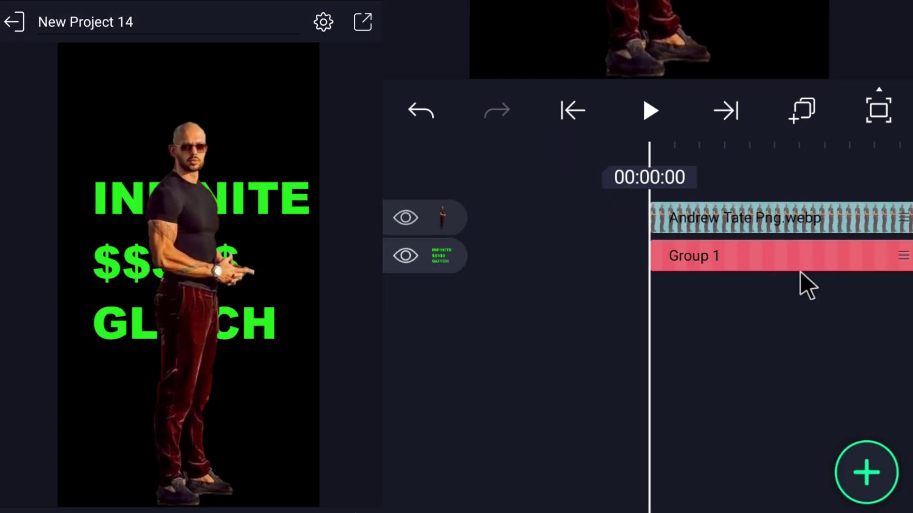
{"action": "left_click_drag", "start_coordinate": [808, 285], "coordinate": [786, 241]}
- Add the Edge Glow effect to the text group and open its settings
{"action": "left_click", "coordinate": [760, 255]}
{"action": "left_click", "coordinate": [808, 435]}
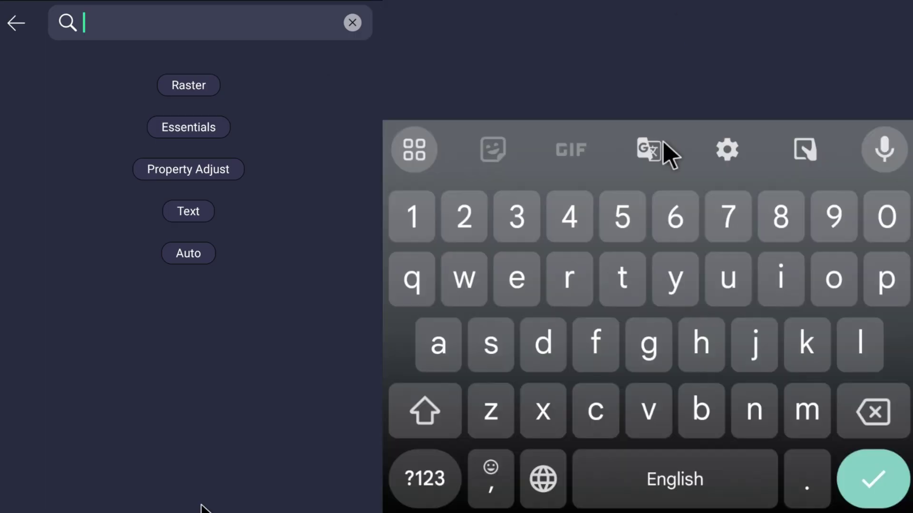
{"action": "type", "text": "edg"}
{"action": "left_click", "coordinate": [320, 28]}
{"action": "left_click", "coordinate": [524, 301]}
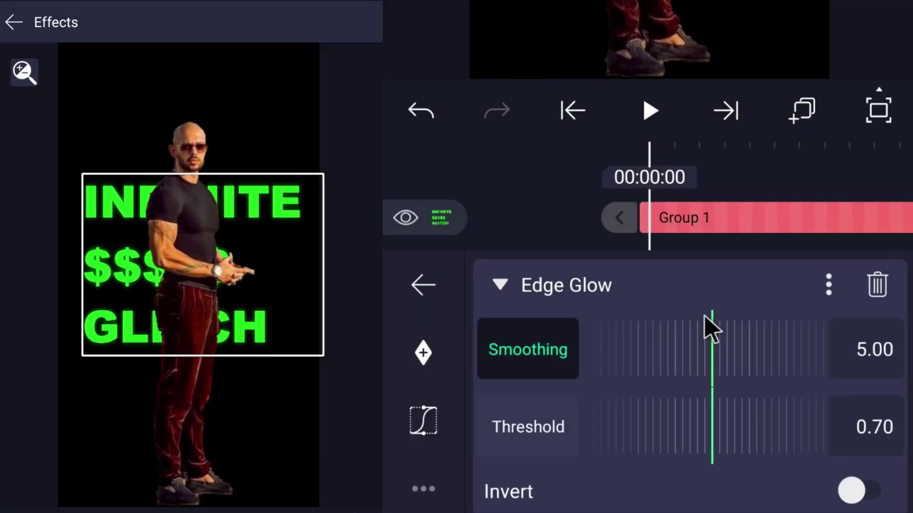
- Adjust the Edge Glow settings, including smoothing and threshold, for a soft, wide green glow around the letters
{"action": "scroll", "coordinate": [873, 394], "scroll_direction": "down", "scroll_amount": 3}
{"action": "left_click", "coordinate": [871, 395]}
{"action": "left_click", "coordinate": [660, 338]}
{"action": "left_click", "coordinate": [685, 386]}
{"action": "scroll", "coordinate": [713, 402], "scroll_direction": "up", "scroll_amount": 3}
{"action": "left_click_drag", "start_coordinate": [703, 351], "coordinate": [747, 328]}
{"action": "left_click_drag", "start_coordinate": [699, 454], "coordinate": [657, 495]}
{"action": "scroll", "coordinate": [727, 450], "scroll_direction": "down", "scroll_amount": 3}
{"action": "left_click", "coordinate": [533, 275]}
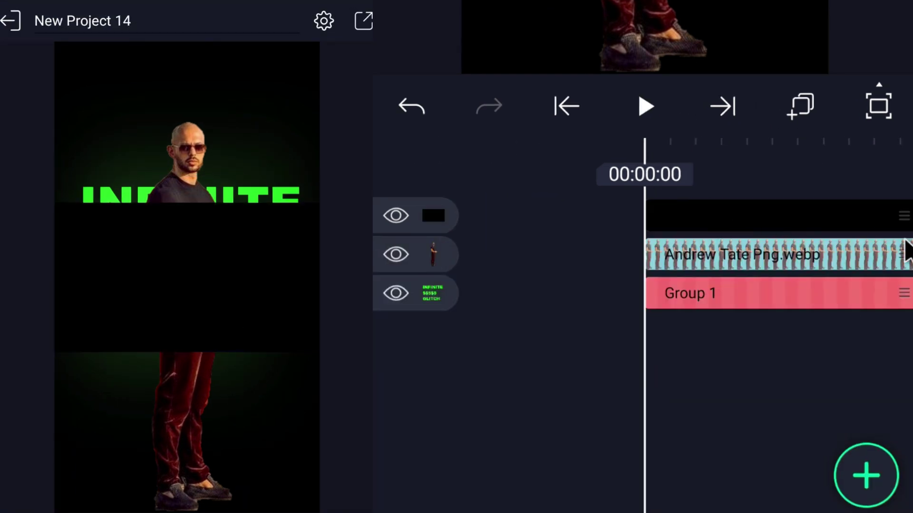
- Move the black overlay video beneath the text group and rotate it a quarter turn to portrait orientation
{"action": "left_click_drag", "start_coordinate": [905, 241], "coordinate": [801, 295]}
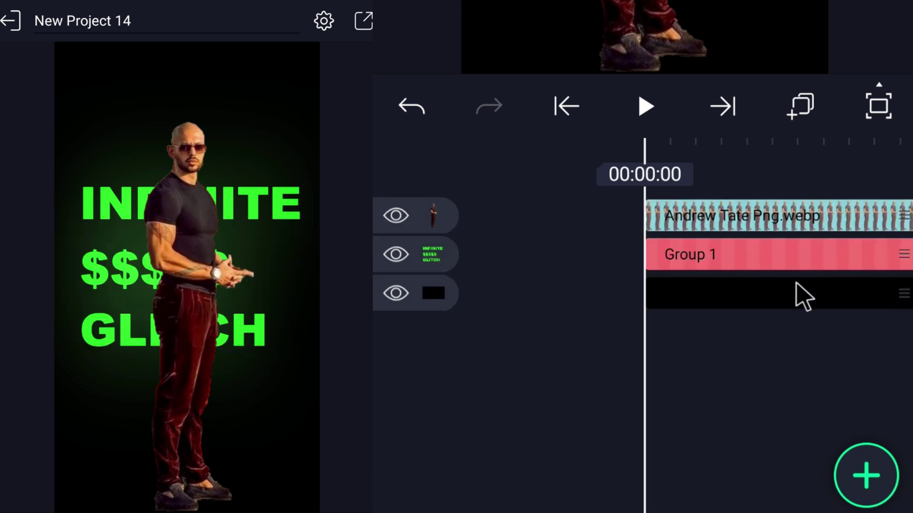
{"action": "left_click", "coordinate": [801, 296]}
{"action": "left_click", "coordinate": [469, 464]}
{"action": "left_click", "coordinate": [875, 355]}
{"action": "left_click_drag", "start_coordinate": [764, 387], "coordinate": [645, 477]}
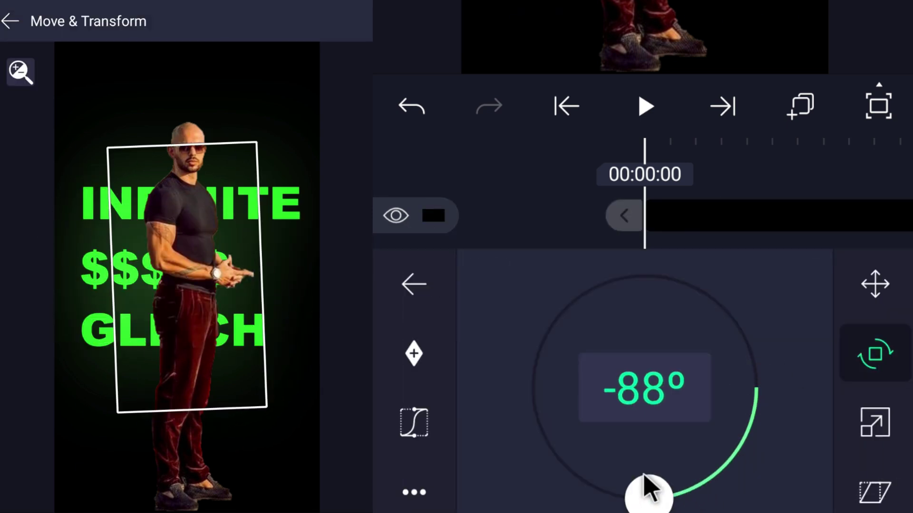
- Scale the black background video to about 1644.5 by 2926.0 so it covers the whole frame
{"action": "left_click", "coordinate": [875, 426]}
{"action": "left_click_drag", "start_coordinate": [468, 352], "coordinate": [723, 379]}
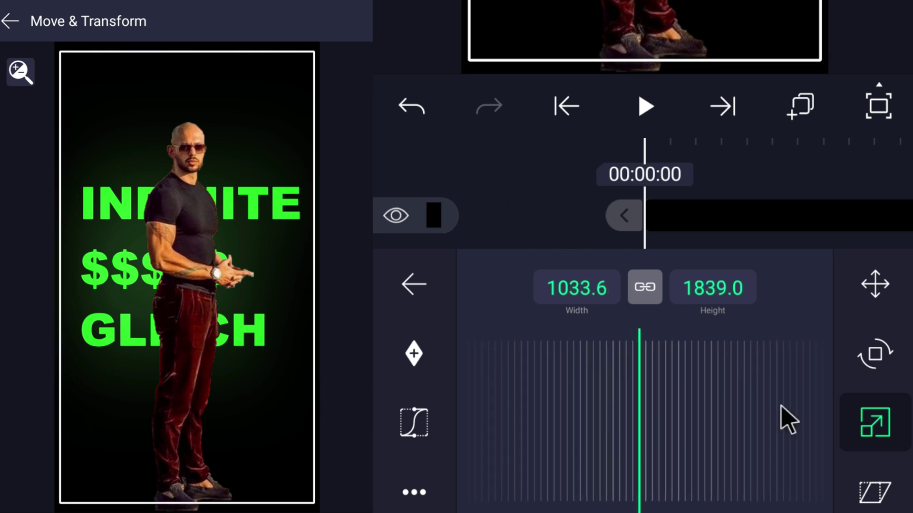
{"action": "left_click_drag", "start_coordinate": [787, 418], "coordinate": [379, 438]}
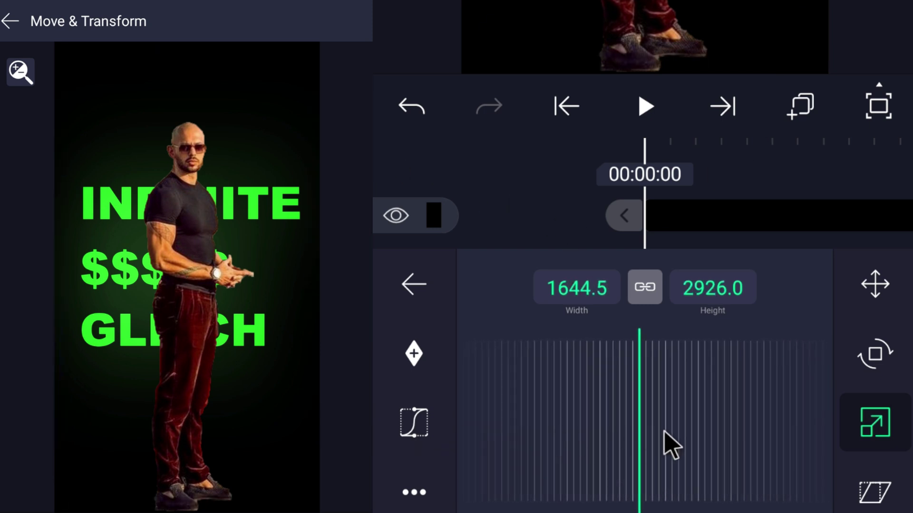
{"action": "left_click", "coordinate": [784, 220]}
{"action": "left_click_drag", "start_coordinate": [637, 373], "coordinate": [856, 364]}
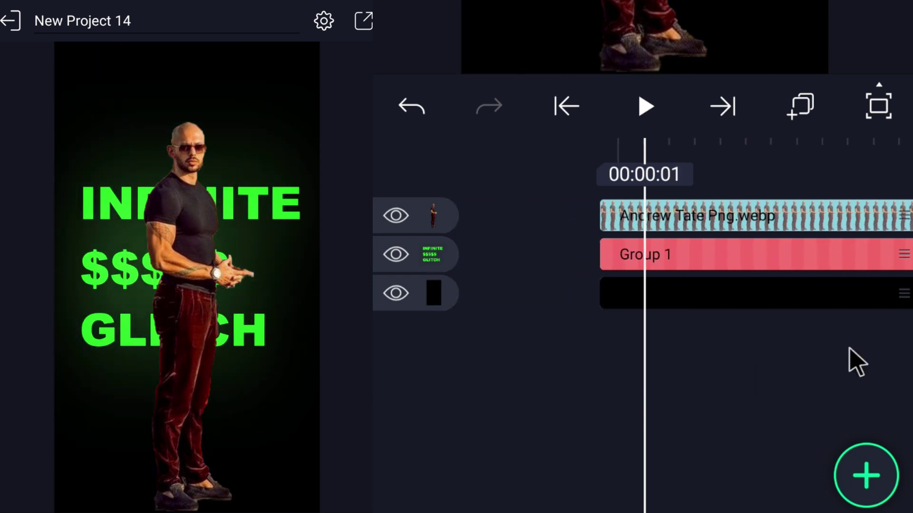
{"action": "left_click", "coordinate": [862, 475]}
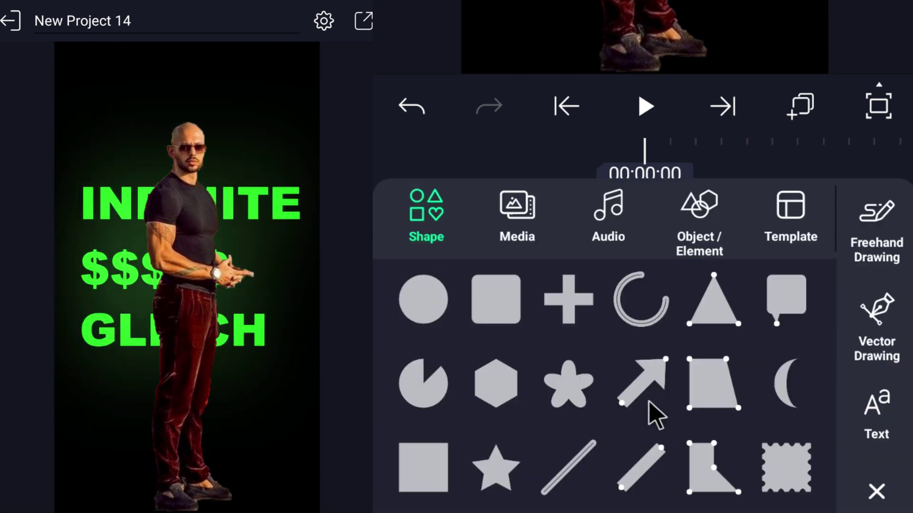
{"action": "left_click", "coordinate": [864, 495]}
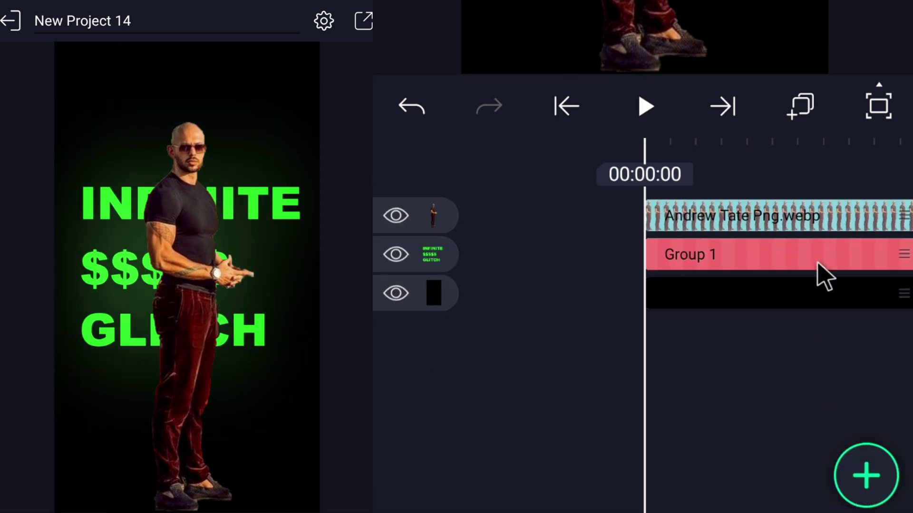
- Add a Colorize effect to the background video with a green tint of 118.5º and 93.0%
{"action": "left_click", "coordinate": [814, 299]}
{"action": "left_click", "coordinate": [665, 284]}
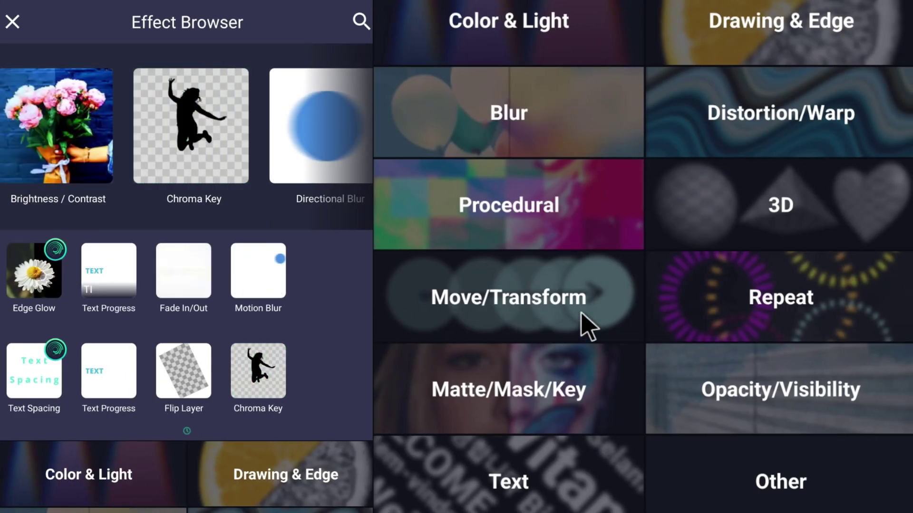
{"action": "left_click", "coordinate": [360, 23]}
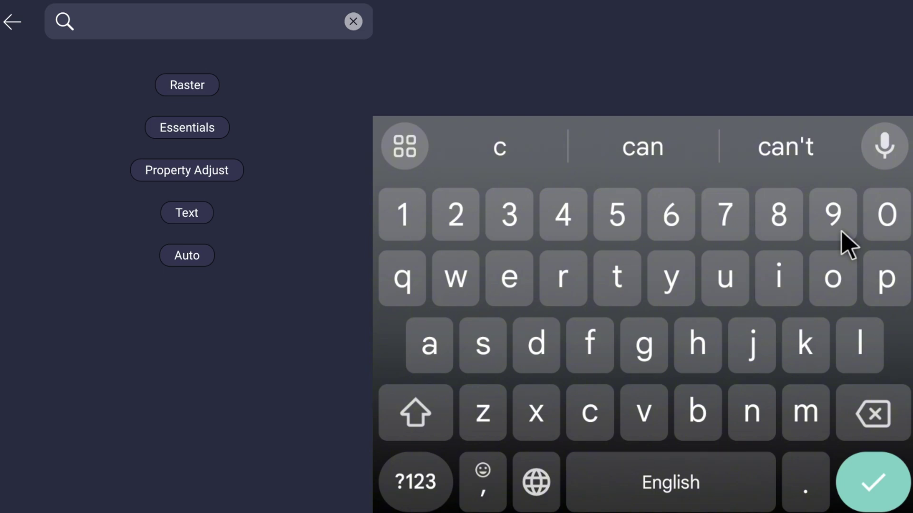
{"action": "type", "text": "col"}
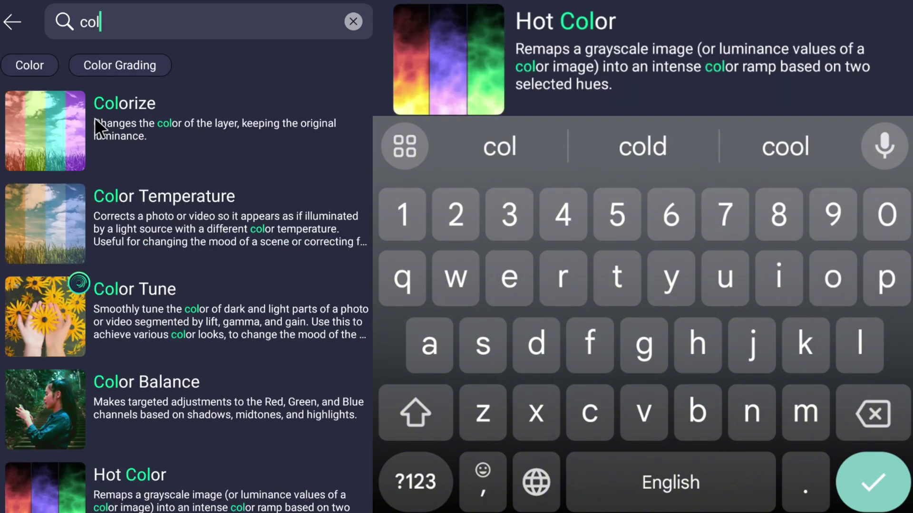
{"action": "left_click", "coordinate": [112, 107]}
{"action": "left_click", "coordinate": [540, 186]}
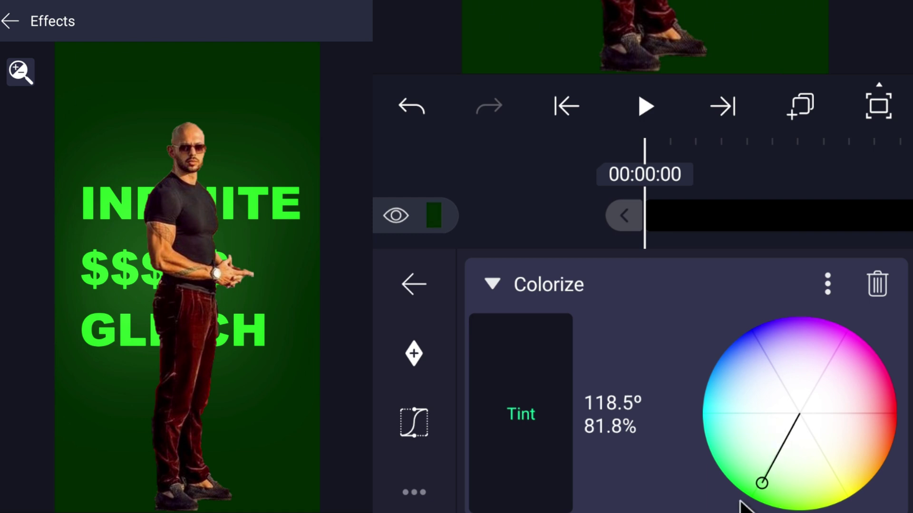
- Play the project to preview the text swap over the green-tinted background video
{"action": "left_click", "coordinate": [648, 105]}
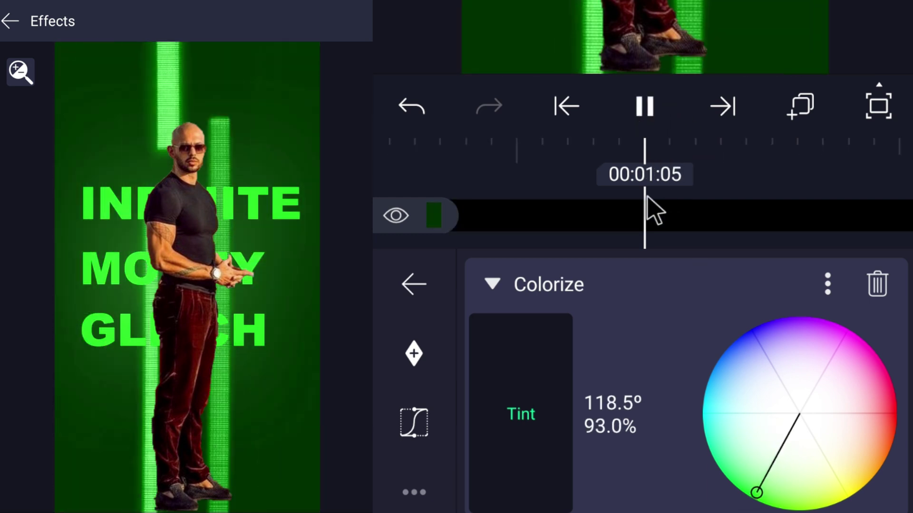
{"action": "left_click", "coordinate": [540, 216]}
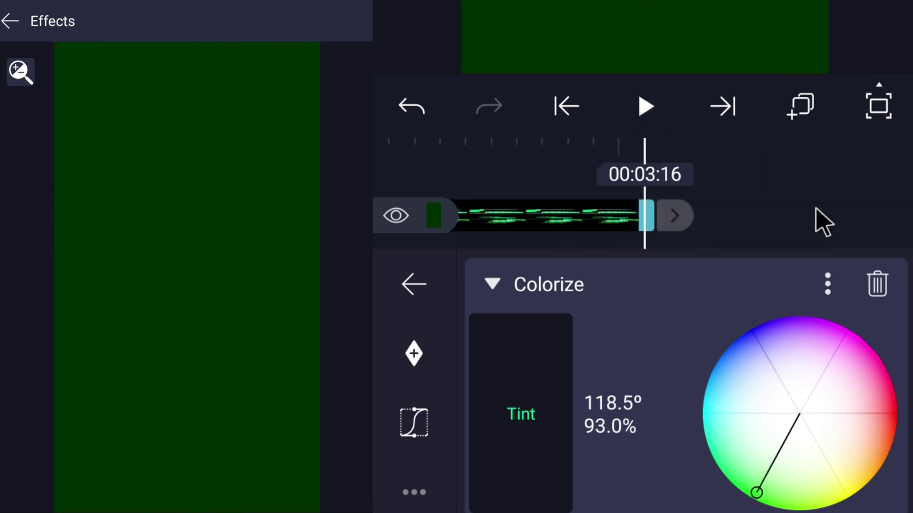
{"action": "left_click", "coordinate": [816, 208]}
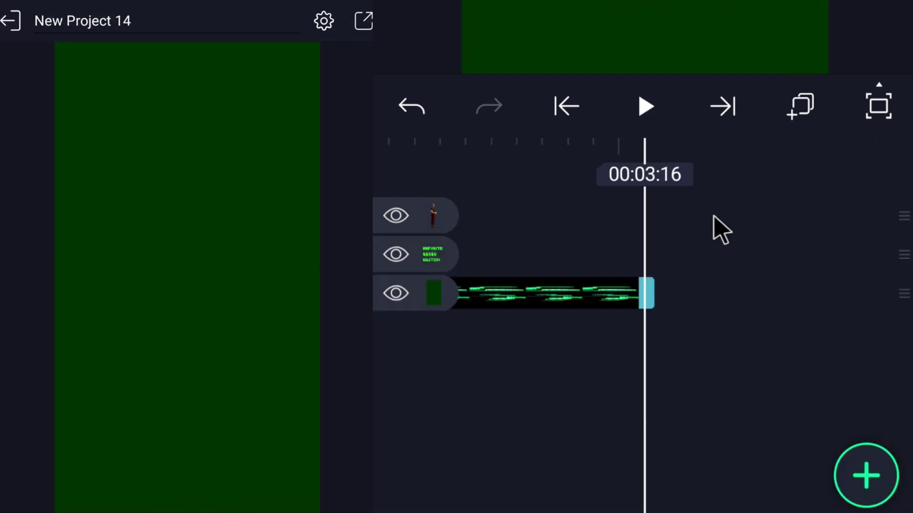
- Undo the latest Colorize tint adjustments on the background video and return the playhead to the start
{"action": "left_click", "coordinate": [637, 296]}
{"action": "left_click", "coordinate": [653, 233]}
{"action": "left_click", "coordinate": [620, 309]}
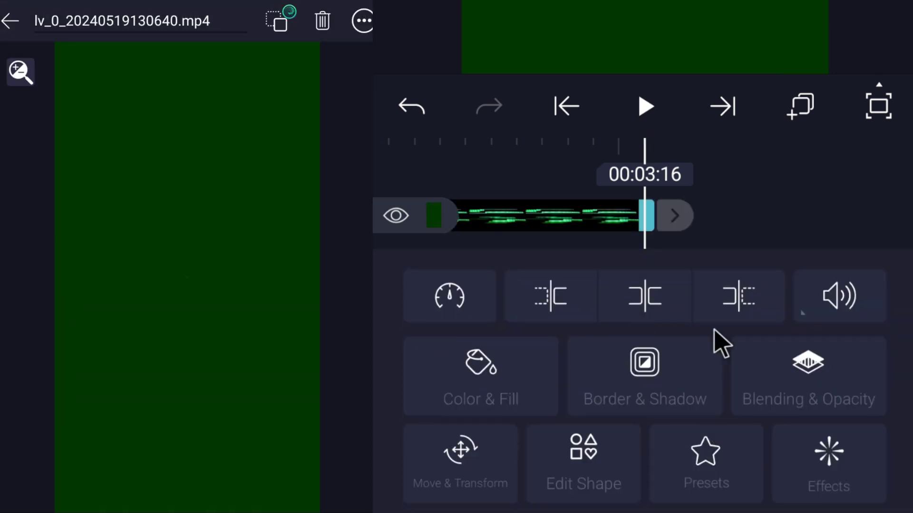
{"action": "left_click_drag", "start_coordinate": [754, 216], "coordinate": [830, 232]}
{"action": "left_click", "coordinate": [412, 102]}
{"action": "left_click", "coordinate": [411, 102]}
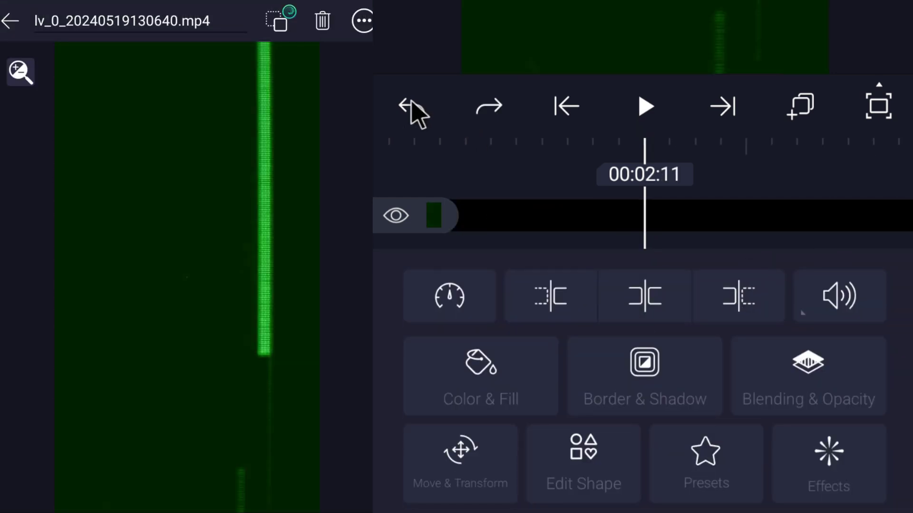
{"action": "left_click", "coordinate": [566, 105]}
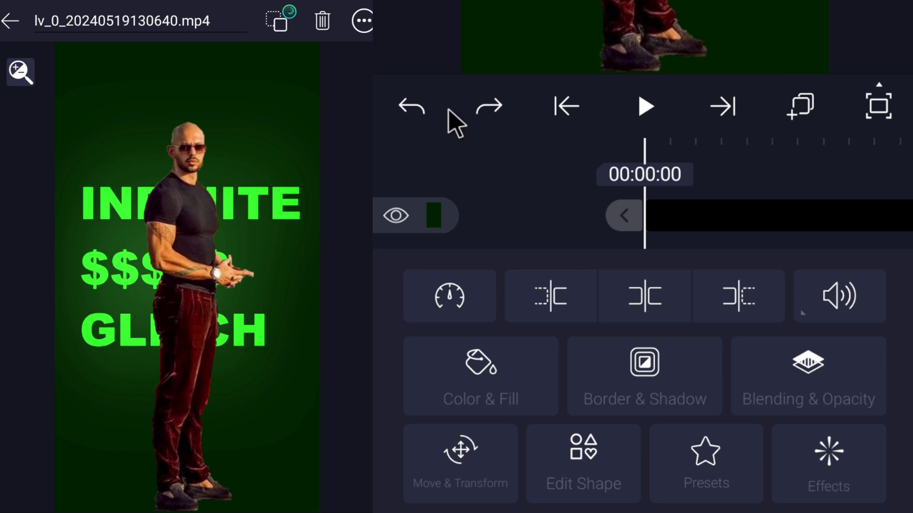
{"action": "left_click", "coordinate": [532, 198]}
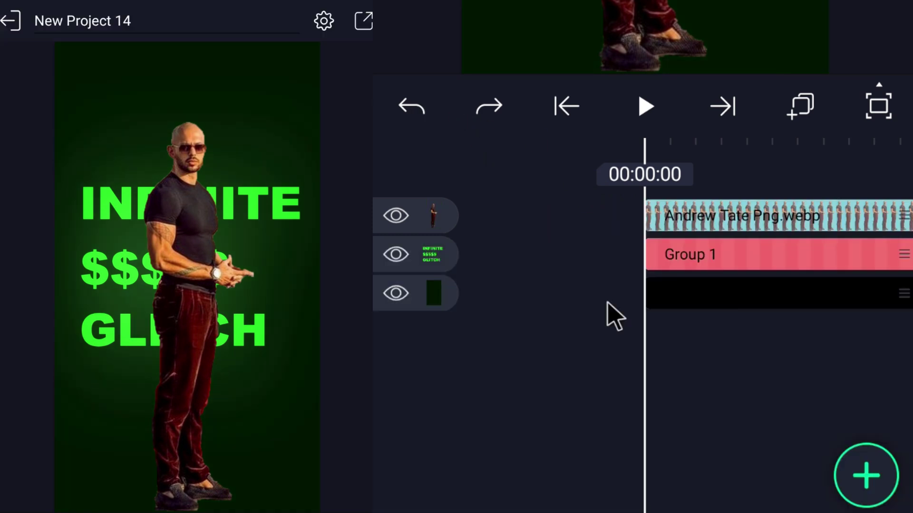
- Add the black sparks overlay video as a new layer above the cutout figure
{"action": "left_click", "coordinate": [859, 478]}
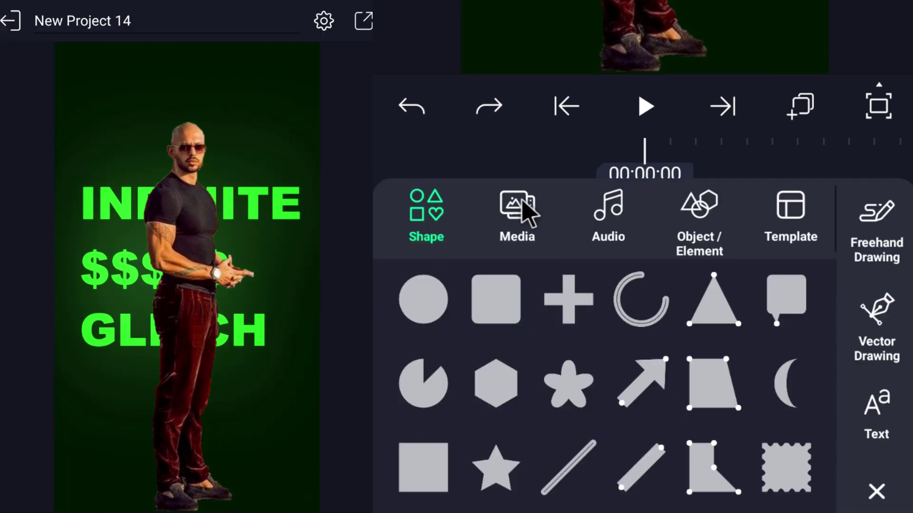
{"action": "left_click", "coordinate": [523, 209]}
{"action": "left_click", "coordinate": [706, 466]}
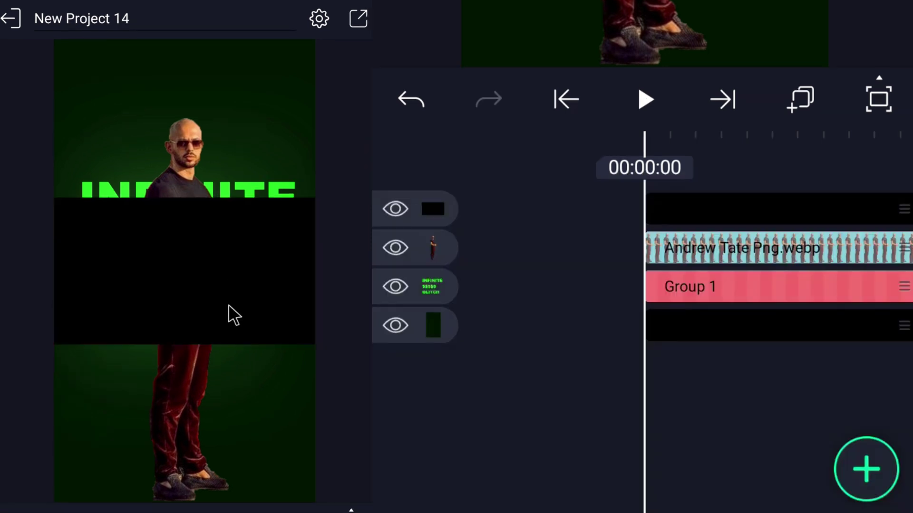
- Rotate the sparks overlay video to portrait and scale it up to cover the whole frame
{"action": "left_click", "coordinate": [765, 209]}
{"action": "left_click", "coordinate": [461, 447]}
{"action": "left_click", "coordinate": [866, 352]}
{"action": "left_click_drag", "start_coordinate": [756, 382], "coordinate": [645, 493]}
{"action": "left_click", "coordinate": [873, 422]}
{"action": "left_click_drag", "start_coordinate": [751, 432], "coordinate": [582, 405]}
{"action": "left_click", "coordinate": [414, 278]}
- Add a Chroma Key effect to the sparks video, key out black (0 0 0), and fine-tune its threshold
{"action": "left_click", "coordinate": [820, 445]}
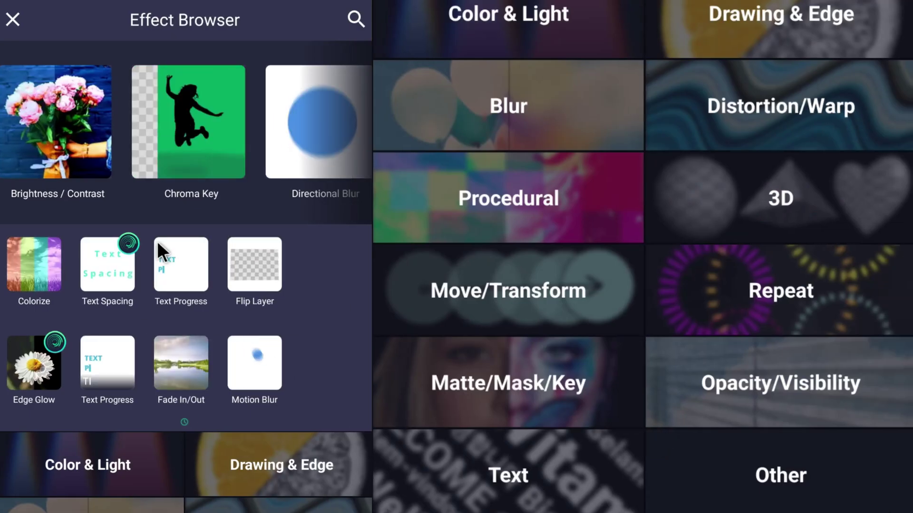
{"action": "left_click", "coordinate": [187, 114]}
{"action": "left_click", "coordinate": [872, 329]}
{"action": "left_click", "coordinate": [699, 219]}
{"action": "left_click_drag", "start_coordinate": [747, 213], "coordinate": [482, 184]}
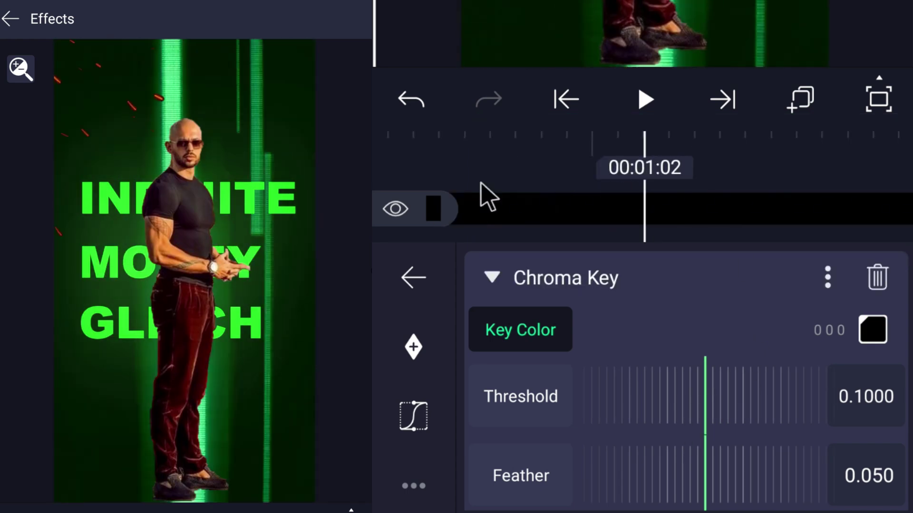
{"action": "left_click_drag", "start_coordinate": [641, 395], "coordinate": [590, 387]}
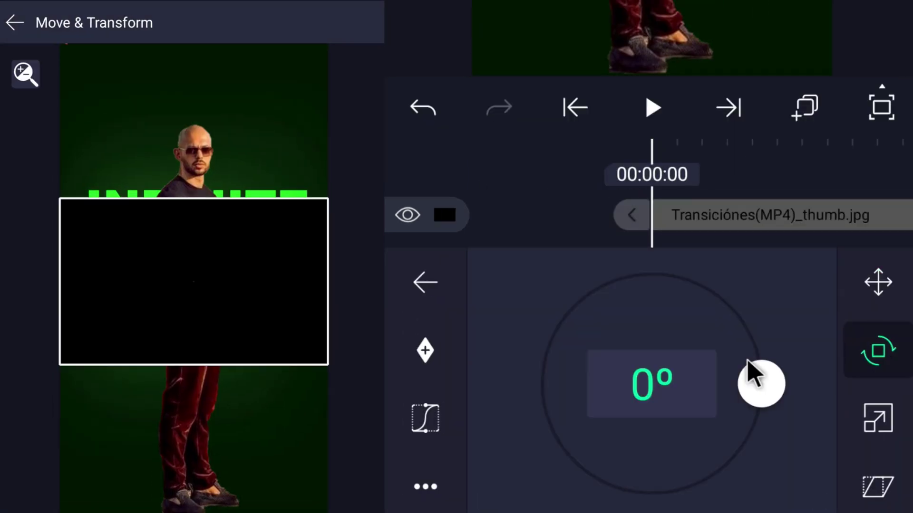
- Rotate the Transiciónes(MP4)_thumb.jpg image to portrait and fill it with a vertical gradient that darkens to black toward its lower edge
{"action": "left_click_drag", "start_coordinate": [754, 377], "coordinate": [785, 408]}
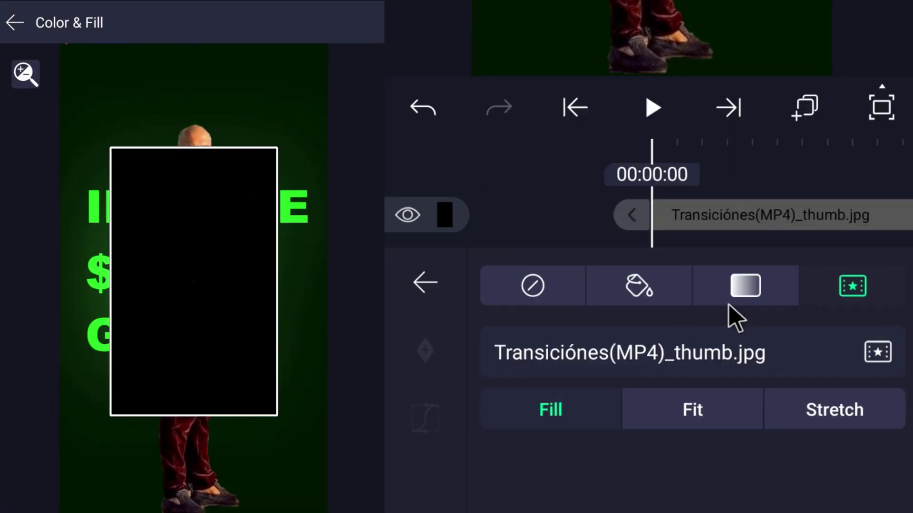
{"action": "left_click", "coordinate": [735, 304]}
{"action": "left_click_drag", "start_coordinate": [110, 147], "coordinate": [201, 45]}
{"action": "left_click_drag", "start_coordinate": [122, 444], "coordinate": [197, 427]}
{"action": "left_click_drag", "start_coordinate": [201, 45], "coordinate": [41, 226]}
{"action": "left_click_drag", "start_coordinate": [194, 421], "coordinate": [219, 326]}
{"action": "left_click_drag", "start_coordinate": [41, 226], "coordinate": [1, 195]}
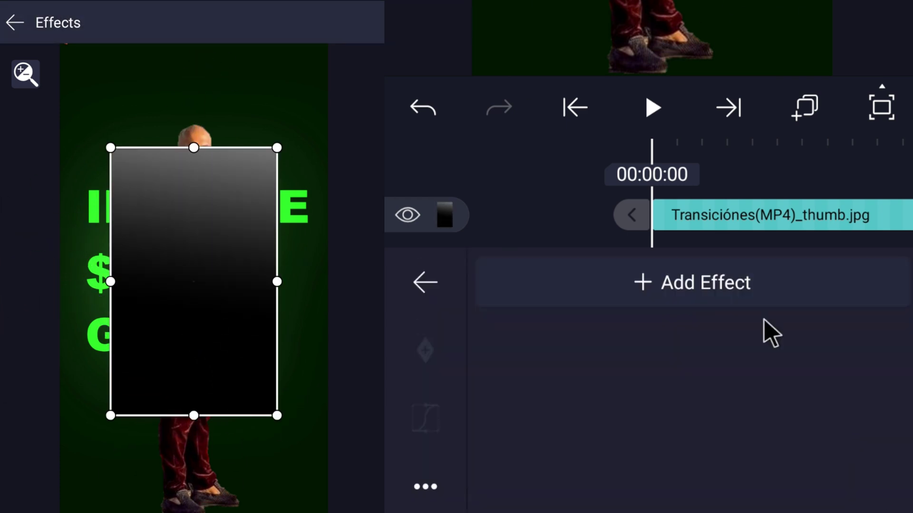
- Add a Chroma Key effect to the gradient image with key color white (255 255 255) and feather 0.162, adjusting the threshold
{"action": "left_click", "coordinate": [751, 283]}
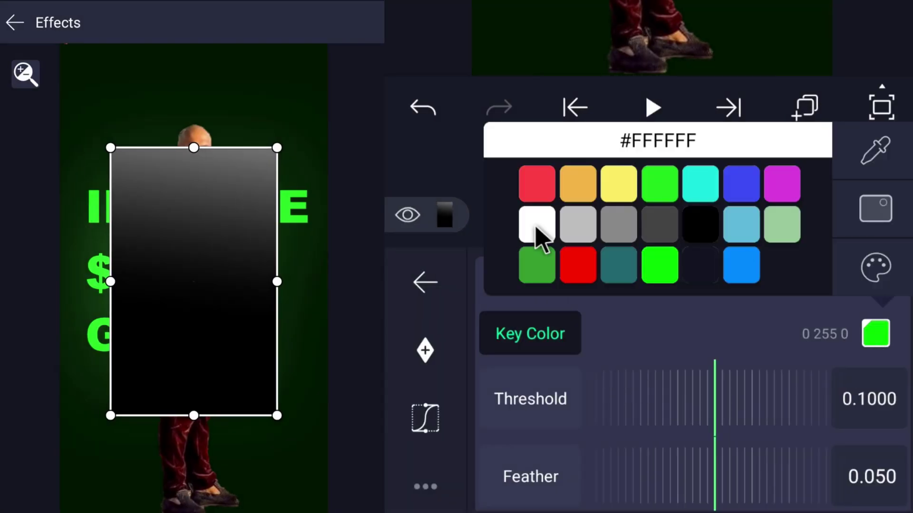
{"action": "left_click", "coordinate": [494, 402]}
{"action": "left_click_drag", "start_coordinate": [780, 387], "coordinate": [736, 398]}
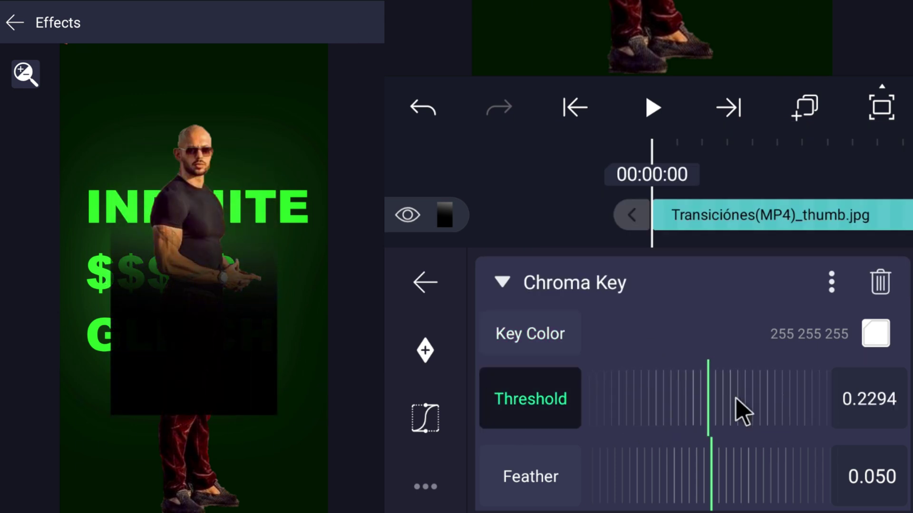
{"action": "left_click_drag", "start_coordinate": [719, 470], "coordinate": [649, 442]}
{"action": "left_click_drag", "start_coordinate": [676, 399], "coordinate": [456, 404]}
{"action": "left_click_drag", "start_coordinate": [698, 480], "coordinate": [704, 504]}
- Enlarge the gradient image to about 1685.6 by 2713.0 and adjust its position over the figure
{"action": "left_click", "coordinate": [421, 281]}
{"action": "left_click_drag", "start_coordinate": [666, 404], "coordinate": [840, 418]}
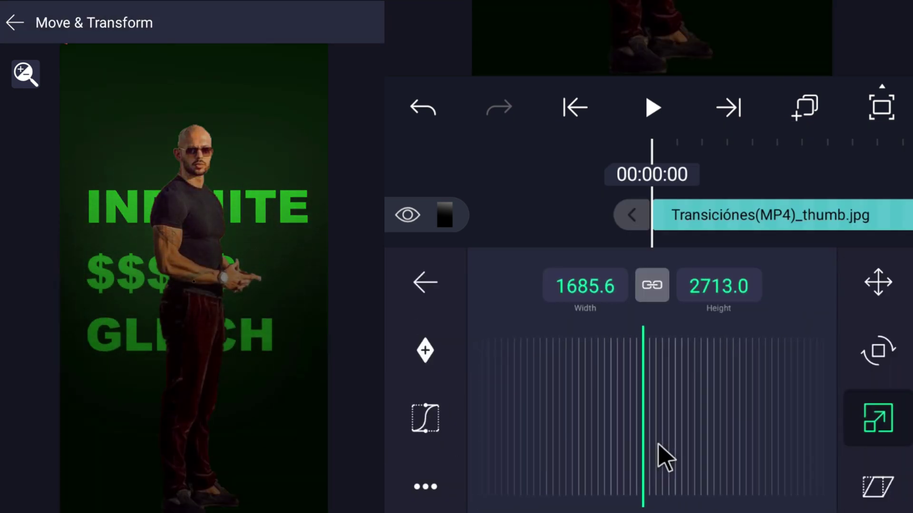
{"action": "left_click", "coordinate": [878, 282]}
{"action": "left_click", "coordinate": [873, 408]}
{"action": "left_click", "coordinate": [878, 283]}
{"action": "left_click_drag", "start_coordinate": [709, 419], "coordinate": [720, 511]}
{"action": "left_click", "coordinate": [425, 282]}
- Set the gradient image's Chroma Key threshold to 0.2086 for a darker fade over the figure
{"action": "left_click", "coordinate": [814, 437]}
{"action": "left_click", "coordinate": [692, 290]}
{"action": "left_click_drag", "start_coordinate": [684, 398], "coordinate": [784, 400]}
{"action": "left_click_drag", "start_coordinate": [630, 398], "coordinate": [803, 390]}
{"action": "left_click_drag", "start_coordinate": [684, 392], "coordinate": [747, 386]}
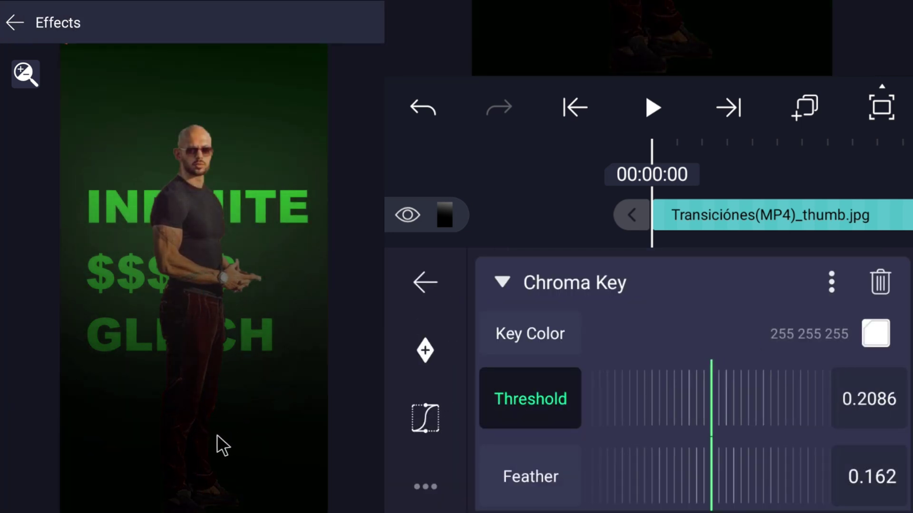
{"action": "left_click", "coordinate": [583, 215]}
- Add a camera and a null object as new layers at the start of the timeline
{"action": "left_click", "coordinate": [866, 464]}
{"action": "left_click", "coordinate": [696, 233]}
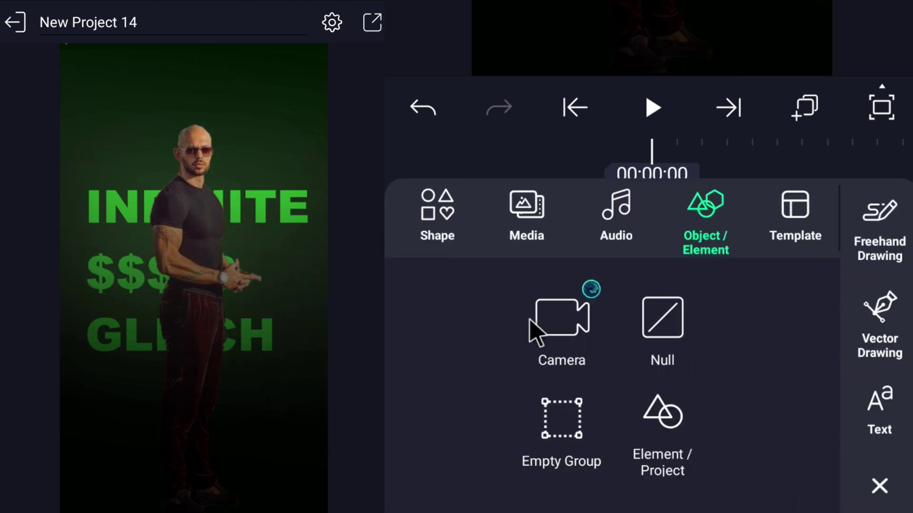
{"action": "left_click", "coordinate": [537, 333]}
{"action": "left_click", "coordinate": [547, 209]}
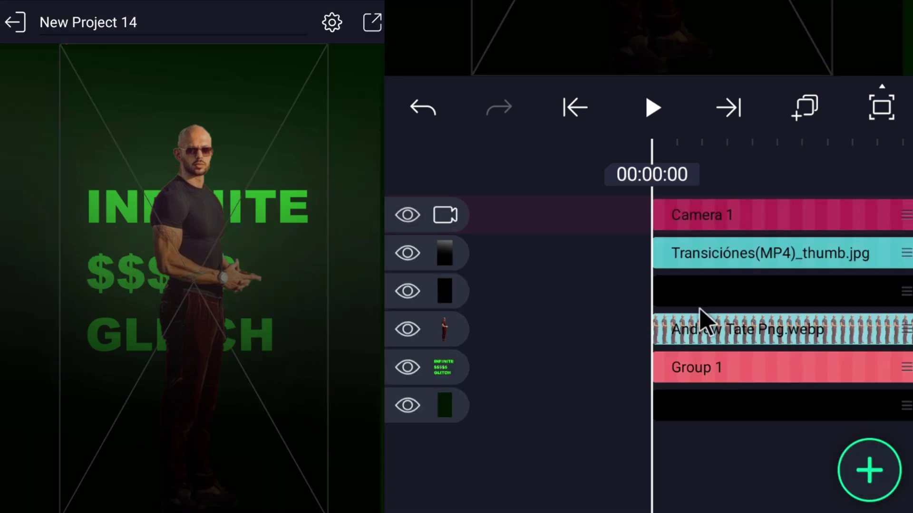
{"action": "left_click", "coordinate": [869, 471]}
{"action": "left_click", "coordinate": [663, 315]}
{"action": "left_click", "coordinate": [652, 241]}
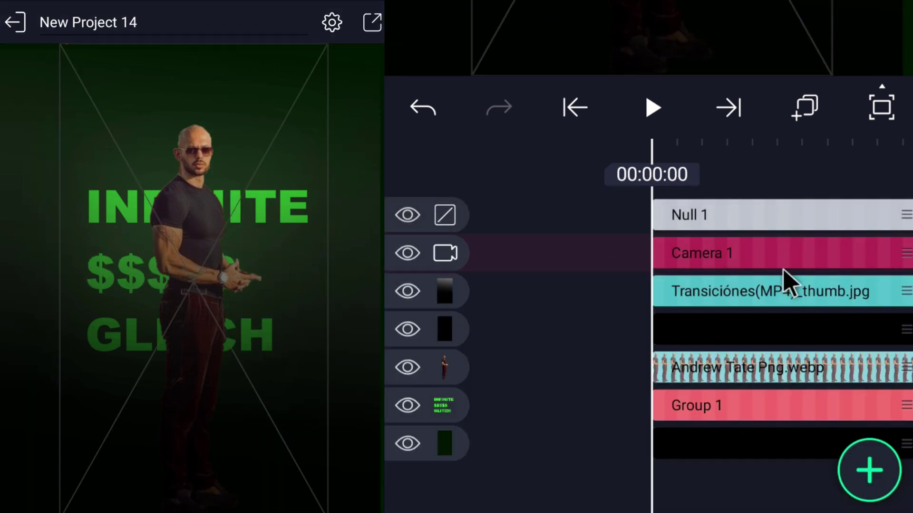
- Parent Camera 1 to Null 1 and switch the preview to the camera view
{"action": "left_click", "coordinate": [888, 115]}
{"action": "left_click", "coordinate": [368, 345]}
{"action": "left_click", "coordinate": [739, 255]}
{"action": "left_click", "coordinate": [285, 23]}
{"action": "left_click", "coordinate": [256, 122]}
{"action": "left_click", "coordinate": [885, 113]}
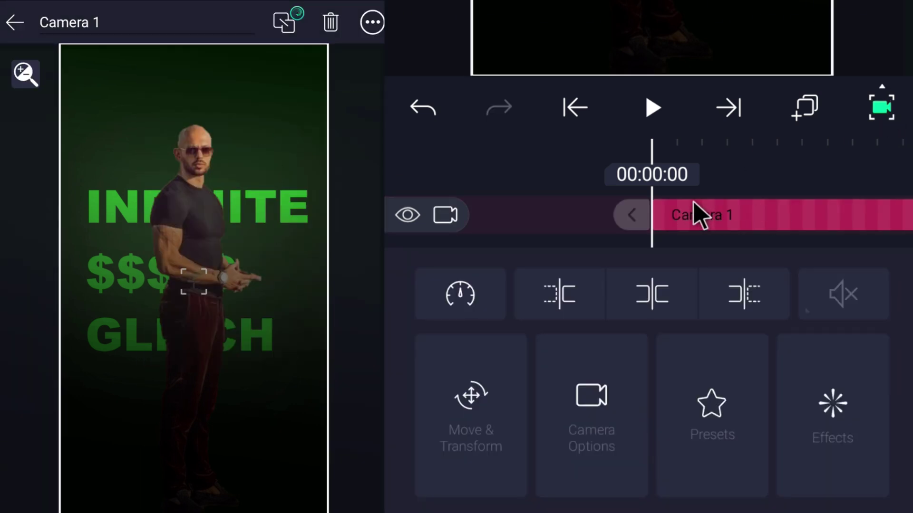
- Keyframe Null 1's position at the start and near 00:00:05, raising the first keyframe's Z position beyond 650 for a zoom-out
{"action": "left_click", "coordinate": [697, 212]}
{"action": "left_click", "coordinate": [720, 209]}
{"action": "left_click", "coordinate": [449, 418]}
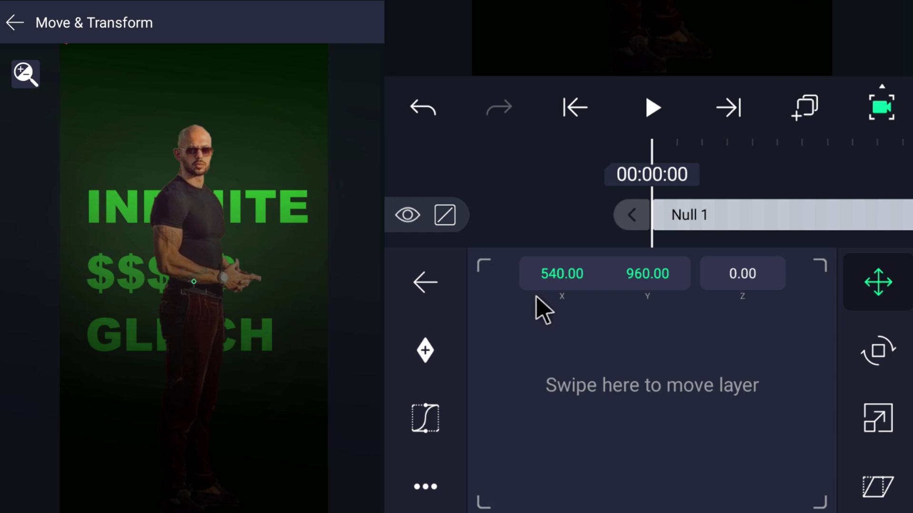
{"action": "left_click", "coordinate": [664, 215]}
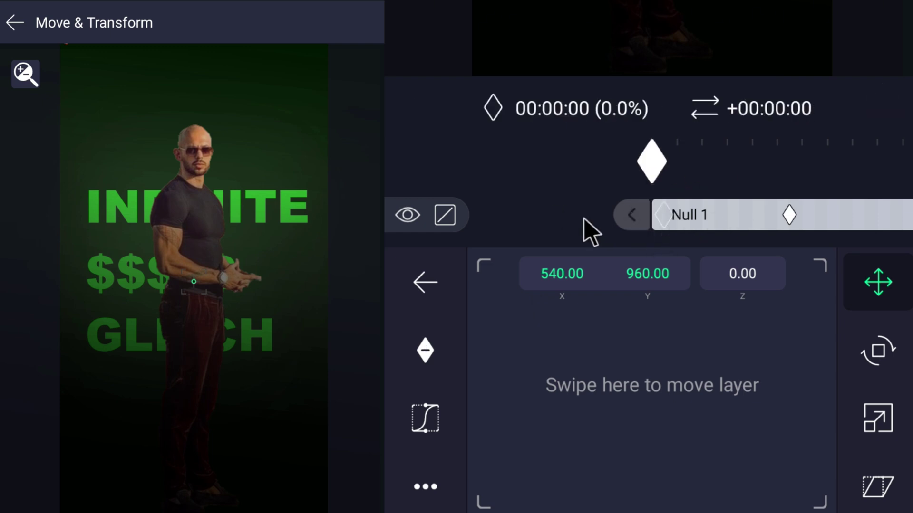
{"action": "left_click_drag", "start_coordinate": [584, 219], "coordinate": [513, 219]}
{"action": "left_click_drag", "start_coordinate": [722, 327], "coordinate": [701, 261]}
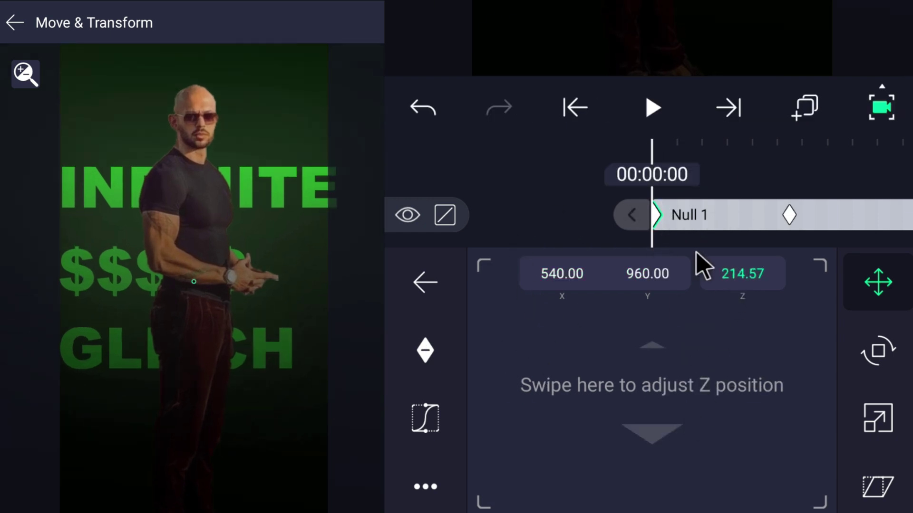
{"action": "left_click_drag", "start_coordinate": [692, 350], "coordinate": [691, 268]}
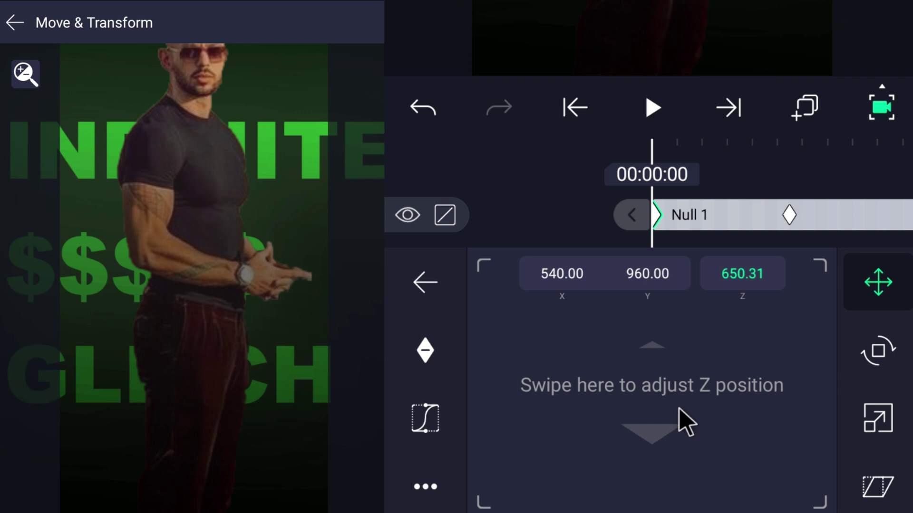
{"action": "left_click_drag", "start_coordinate": [679, 409], "coordinate": [679, 384]}
- Add rotation keyframes to Null 1 at the same two times, with 15º at the start
{"action": "left_click", "coordinate": [878, 351]}
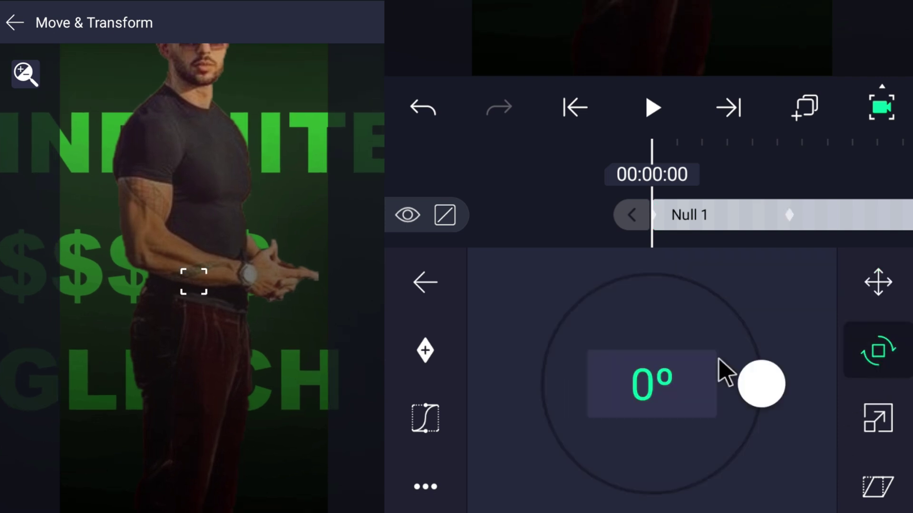
{"action": "left_click_drag", "start_coordinate": [690, 224], "coordinate": [568, 222]}
{"action": "left_click_drag", "start_coordinate": [736, 227], "coordinate": [769, 216]}
{"action": "left_click_drag", "start_coordinate": [772, 362], "coordinate": [775, 324]}
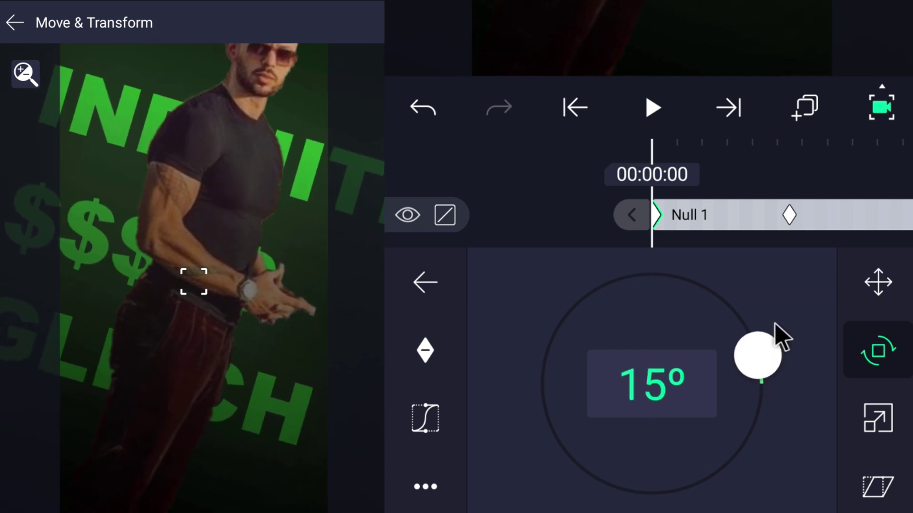
- Shift Null 1's ending position and rotation keyframes about three frames later to slow the camera move
{"action": "left_click_drag", "start_coordinate": [817, 232], "coordinate": [785, 240]}
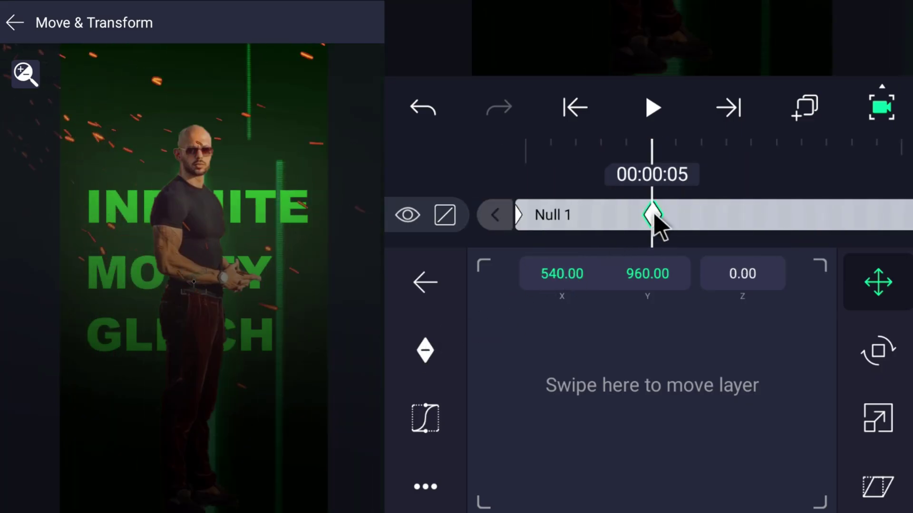
{"action": "left_click_drag", "start_coordinate": [653, 219], "coordinate": [703, 224]}
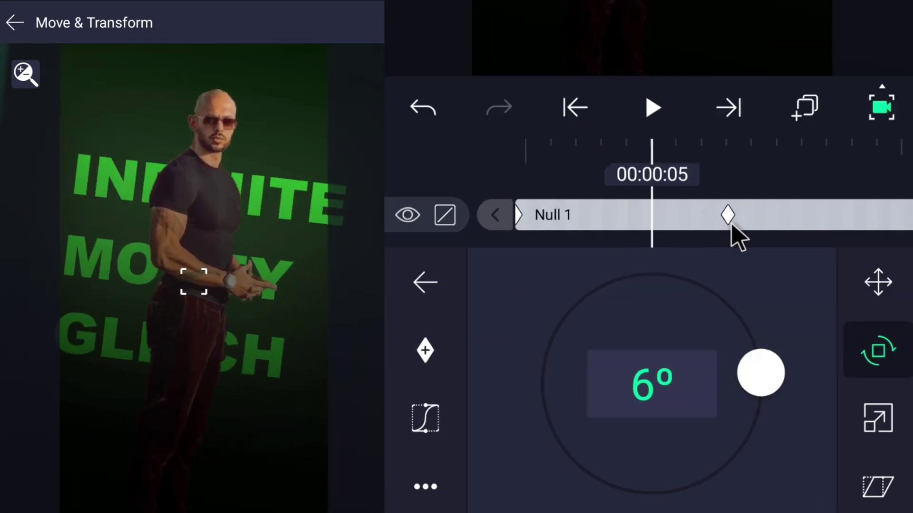
{"action": "left_click_drag", "start_coordinate": [803, 219], "coordinate": [409, 271]}
- Keyframe Null 1's position at 00:01:05 and adjust its Z and horizontal positions for a sideways camera pan
{"action": "left_click_drag", "start_coordinate": [732, 228], "coordinate": [422, 262]}
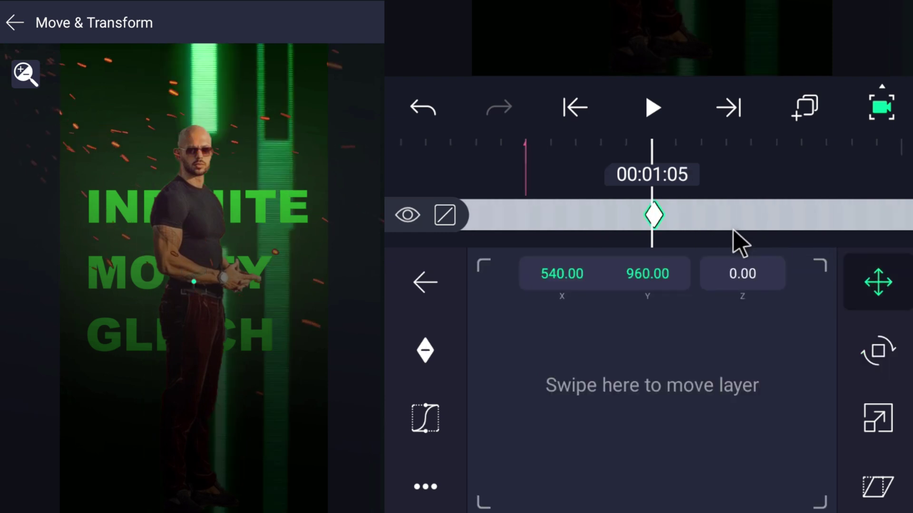
{"action": "left_click_drag", "start_coordinate": [742, 323], "coordinate": [875, 399]}
{"action": "left_click", "coordinate": [742, 274]}
{"action": "left_click_drag", "start_coordinate": [689, 481], "coordinate": [675, 256]}
{"action": "left_click", "coordinate": [659, 274]}
{"action": "left_click_drag", "start_coordinate": [761, 304], "coordinate": [853, 284]}
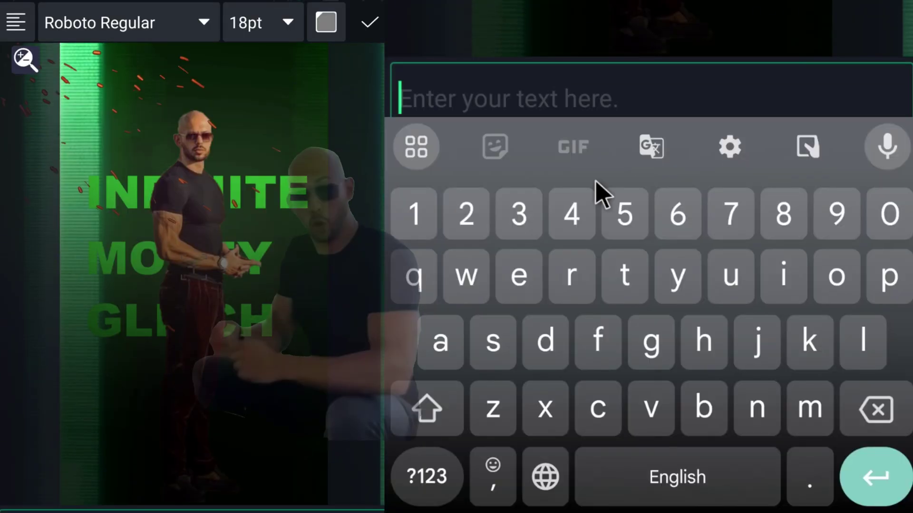
- Add a two-line text layer reading YOU'RE BROCK
{"action": "type", "text": "YOUR"}
{"action": "left_click", "coordinate": [626, 157]}
{"action": "key", "text": "Return"}
{"action": "type", "text": "BR"}
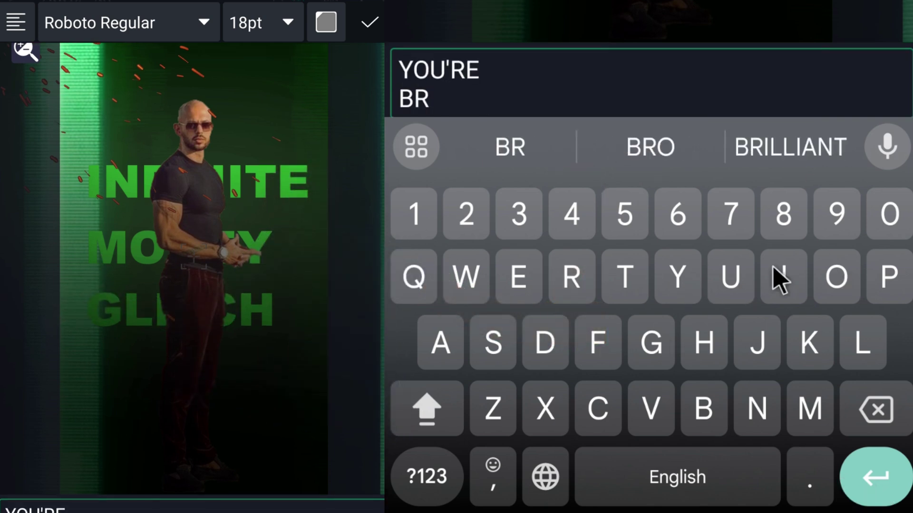
{"action": "left_click", "coordinate": [128, 119]}
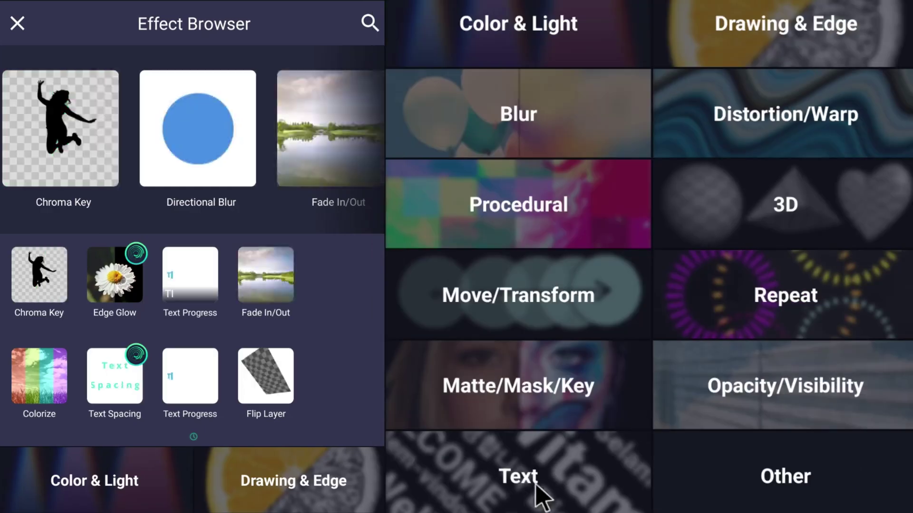
- Add a Text Spacing effect to the YOU'RE BROCK text with -5% letter spacing and wider line spacing
{"action": "left_click", "coordinate": [541, 489]}
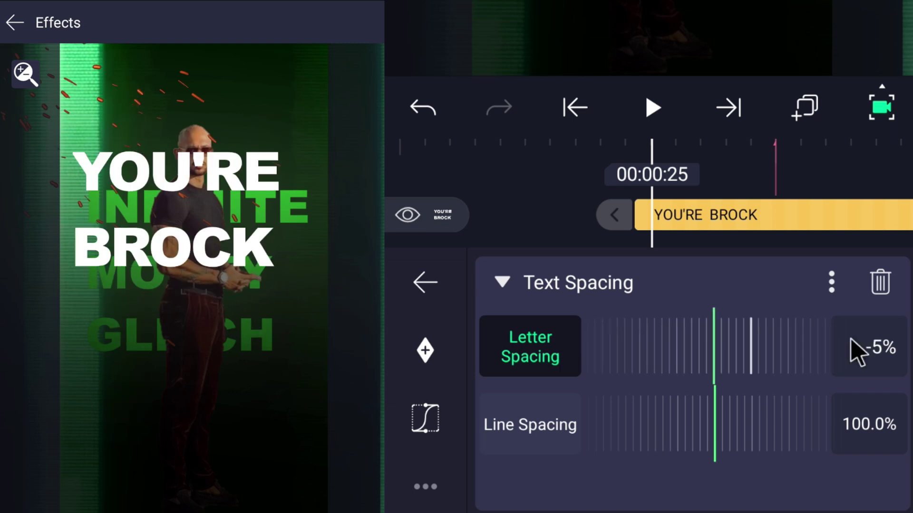
{"action": "mouse_move", "coordinate": [862, 346]}
{"action": "left_mouse_down"}
{"action": "mouse_move", "coordinate": [699, 355]}
{"action": "mouse_move", "coordinate": [872, 351]}
{"action": "left_mouse_up"}
{"action": "left_click_drag", "start_coordinate": [761, 423], "coordinate": [817, 413]}
- Add an Edge Glow effect to the YOU'RE BROCK text with smoothing set to 10.00
{"action": "left_click", "coordinate": [799, 224]}
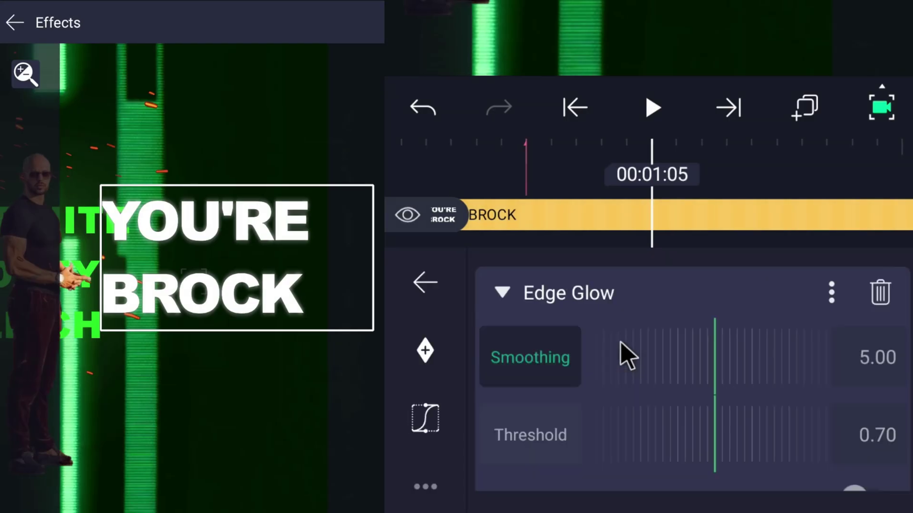
{"action": "scroll", "coordinate": [564, 426], "scroll_direction": "down", "scroll_amount": 5}
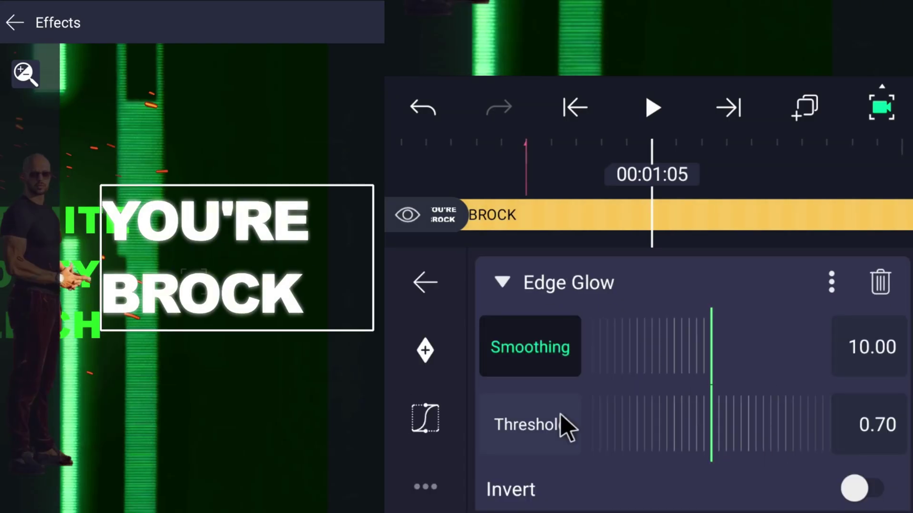
{"action": "left_click", "coordinate": [511, 449]}
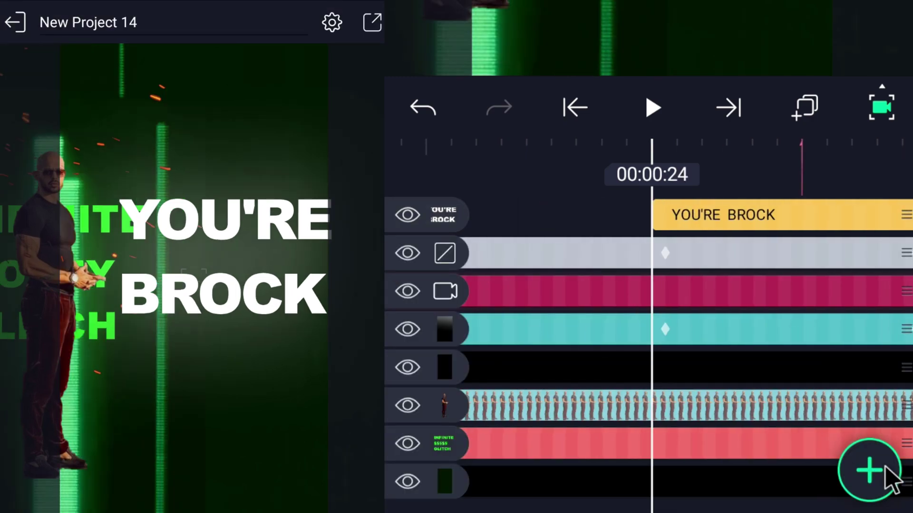
- Add the Overlay320001-0120.mp4 transition video and apply Chroma Key and Fade In/Out effects to it
{"action": "left_click", "coordinate": [870, 465]}
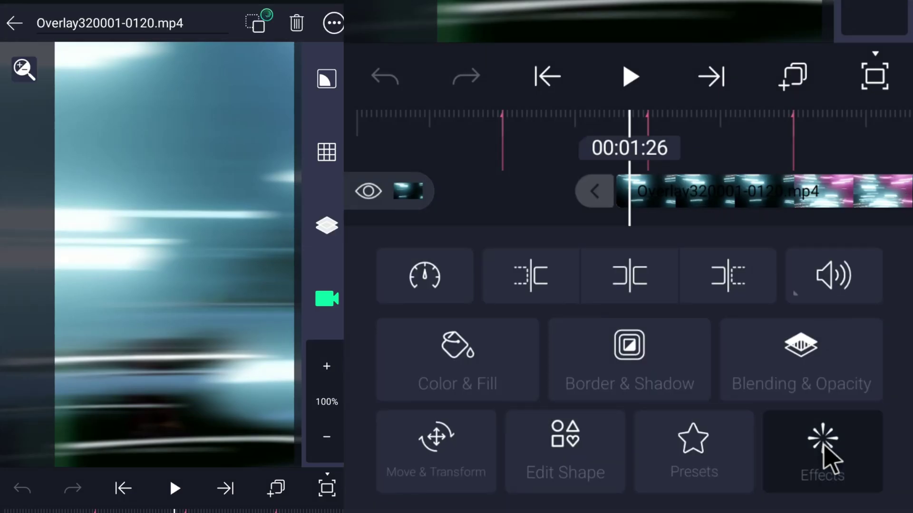
{"action": "left_click", "coordinate": [826, 458]}
{"action": "mouse_move", "coordinate": [642, 388]}
{"action": "left_mouse_down"}
{"action": "mouse_move", "coordinate": [672, 469]}
{"action": "mouse_move", "coordinate": [718, 385]}
{"action": "mouse_move", "coordinate": [644, 387]}
{"action": "left_mouse_up"}
{"action": "left_click_drag", "start_coordinate": [644, 470], "coordinate": [350, 489]}
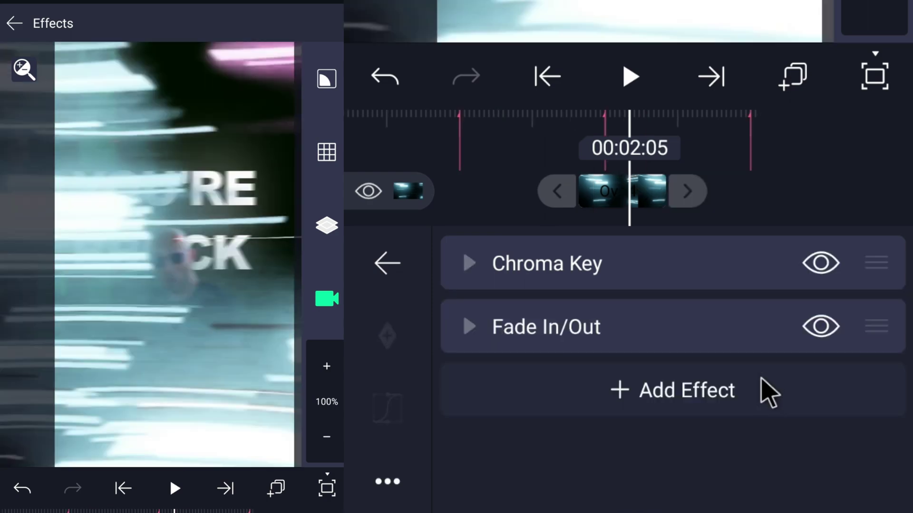
- Add a Colorize effect to the transition overlay video with a green tint of 129.2º and 64.1%
{"action": "left_click", "coordinate": [766, 391]}
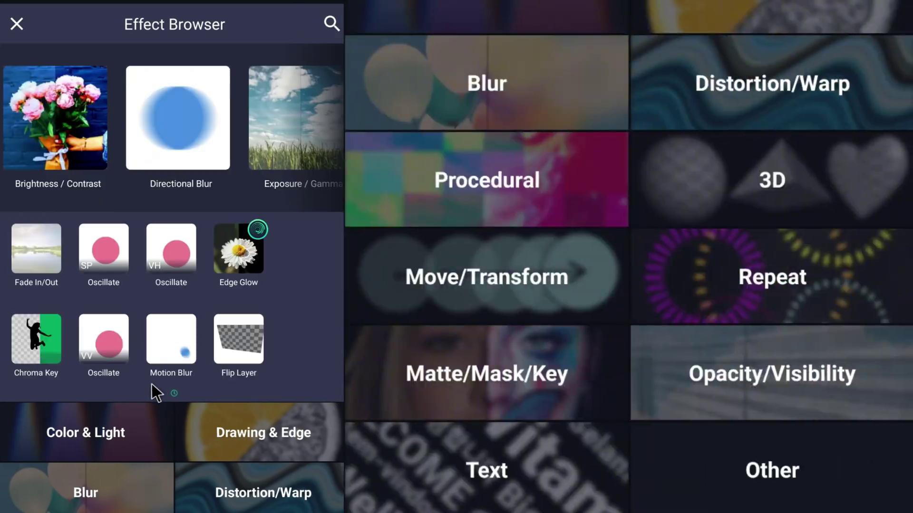
{"action": "left_click", "coordinate": [330, 25]}
{"action": "type", "text": "colo"}
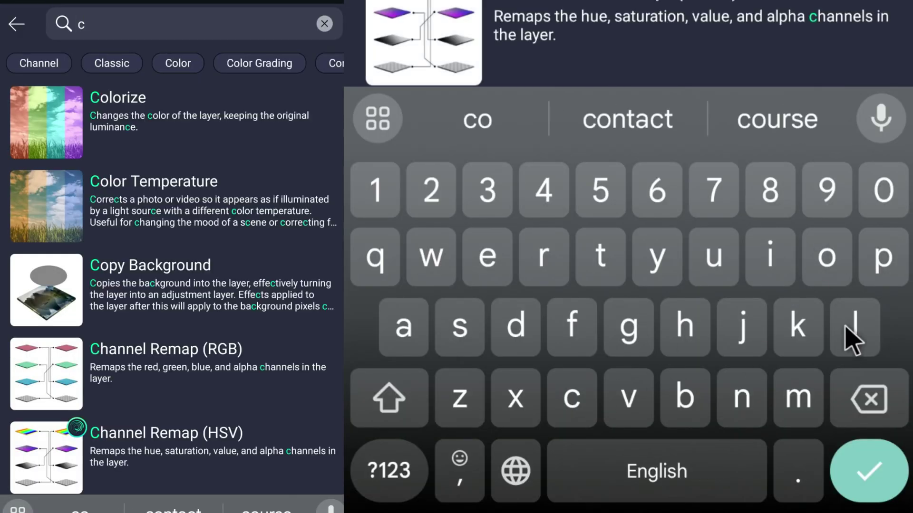
{"action": "left_click", "coordinate": [138, 147]}
{"action": "left_click", "coordinate": [523, 160]}
{"action": "left_click", "coordinate": [668, 383]}
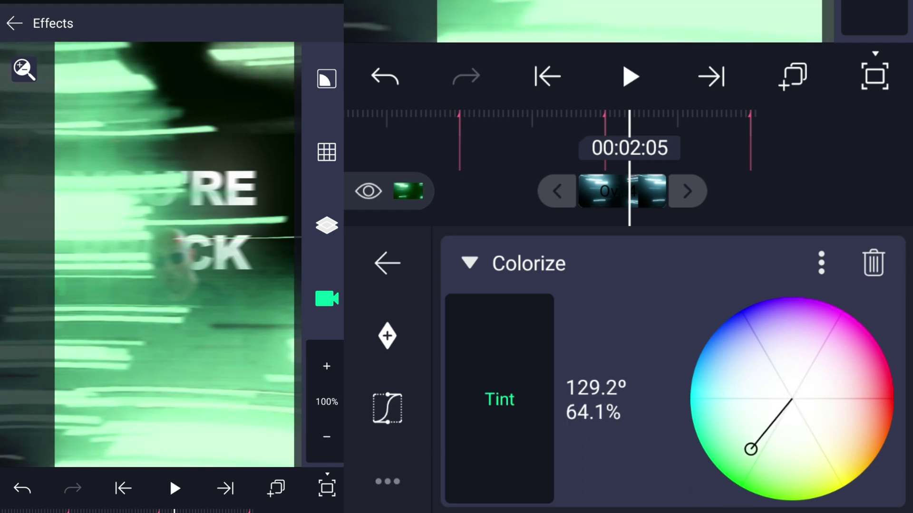
{"action": "left_click_drag", "start_coordinate": [729, 505], "coordinate": [728, 508]}
{"action": "left_click", "coordinate": [531, 274]}
{"action": "left_click", "coordinate": [593, 248]}
- At 00:00:00, add a text layer reading THIS in white with the ARIBL0 font
{"action": "left_click_drag", "start_coordinate": [611, 480], "coordinate": [428, 504]}
{"action": "left_click_drag", "start_coordinate": [635, 380], "coordinate": [593, 379]}
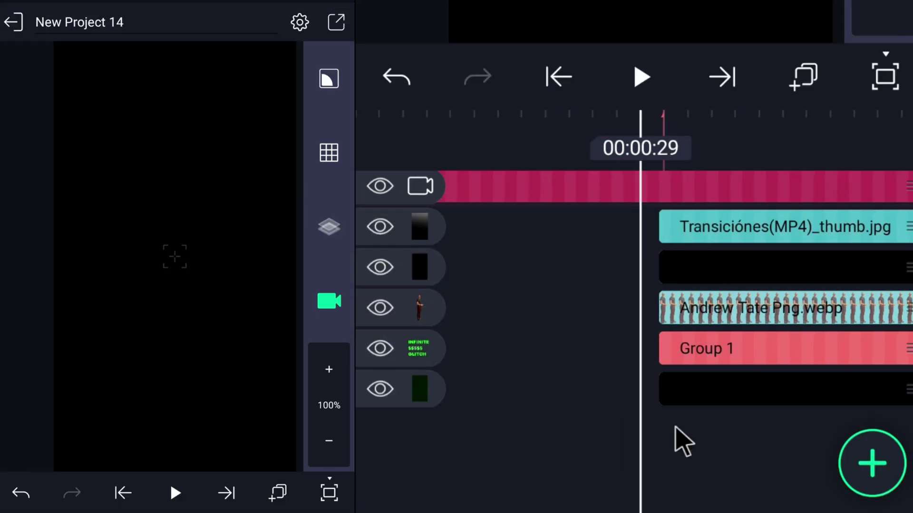
{"action": "left_click_drag", "start_coordinate": [764, 404], "coordinate": [907, 380]}
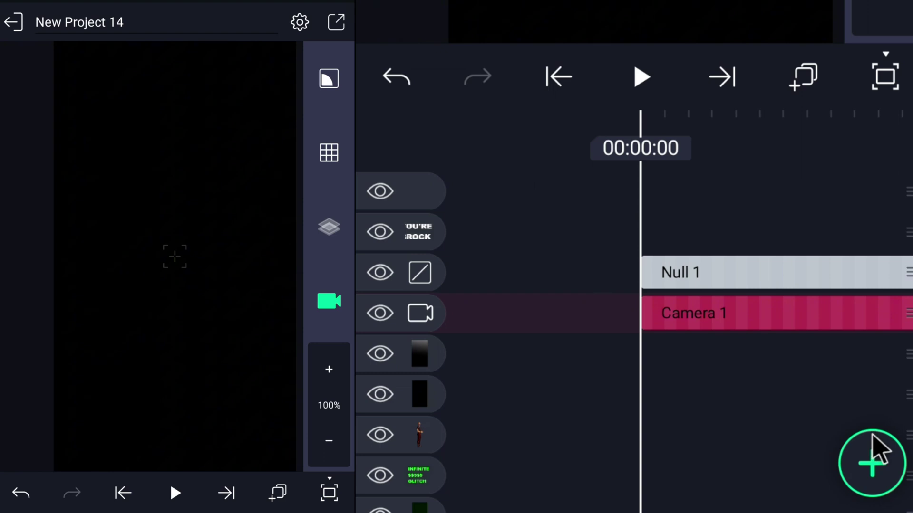
{"action": "left_click", "coordinate": [875, 452]}
{"action": "left_click", "coordinate": [883, 402]}
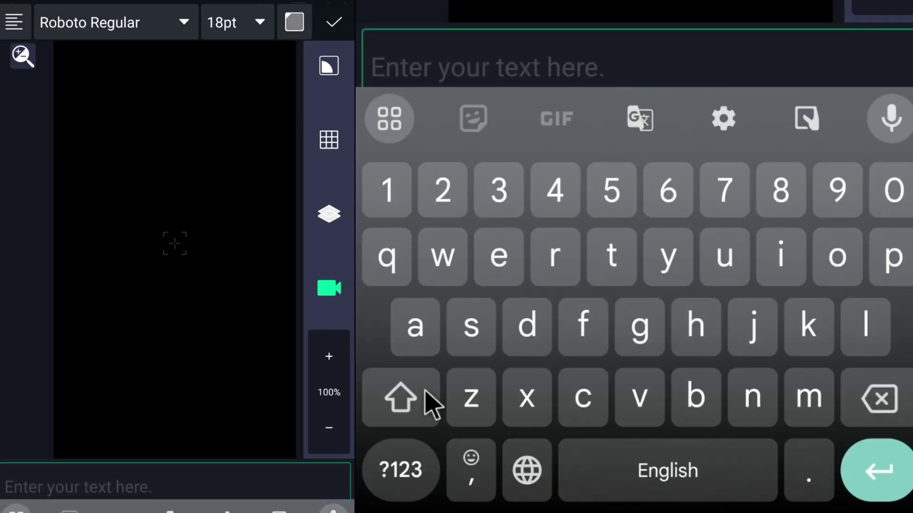
{"action": "type", "text": "THIS"}
{"action": "left_click", "coordinate": [294, 22]}
{"action": "left_click", "coordinate": [114, 113]}
{"action": "left_click", "coordinate": [335, 23]}
{"action": "left_click", "coordinate": [181, 22]}
{"action": "left_click", "coordinate": [99, 69]}
{"action": "left_click", "coordinate": [335, 22]}
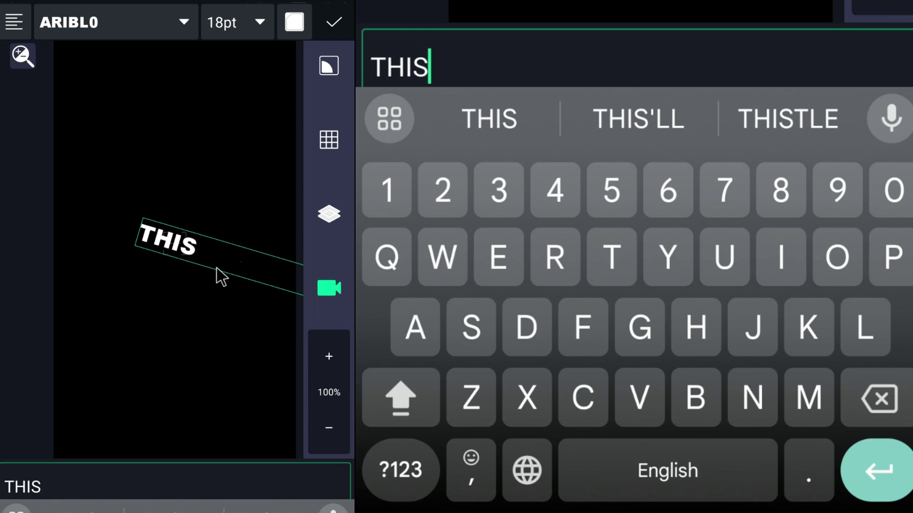
{"action": "left_click", "coordinate": [332, 23]}
- Rotate the THIS text to 15º so that it sits nearly level in the camera view
{"action": "left_click", "coordinate": [458, 428]}
{"action": "left_click", "coordinate": [882, 335]}
{"action": "left_click_drag", "start_coordinate": [758, 398], "coordinate": [771, 334]}
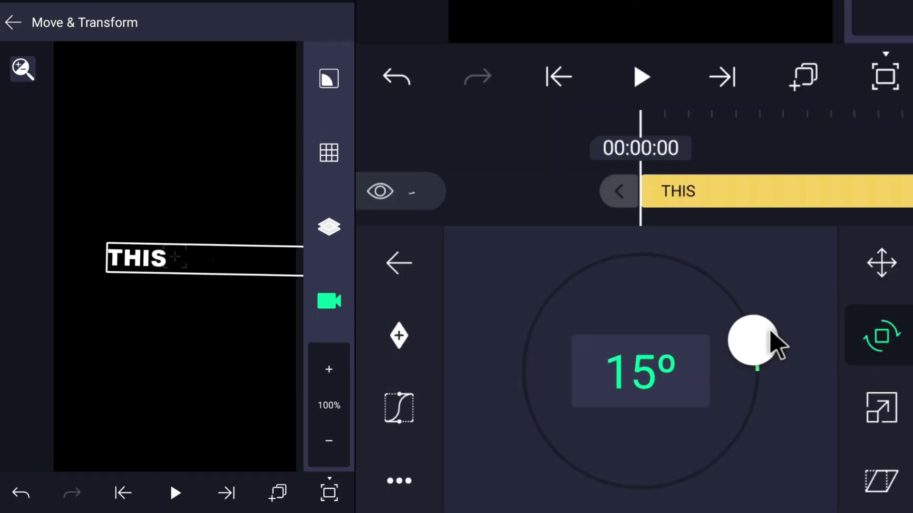
{"action": "left_click", "coordinate": [399, 260]}
- Add an Edge Glow effect to the THIS text and set the layer's opacity to 80%
{"action": "left_click", "coordinate": [763, 377]}
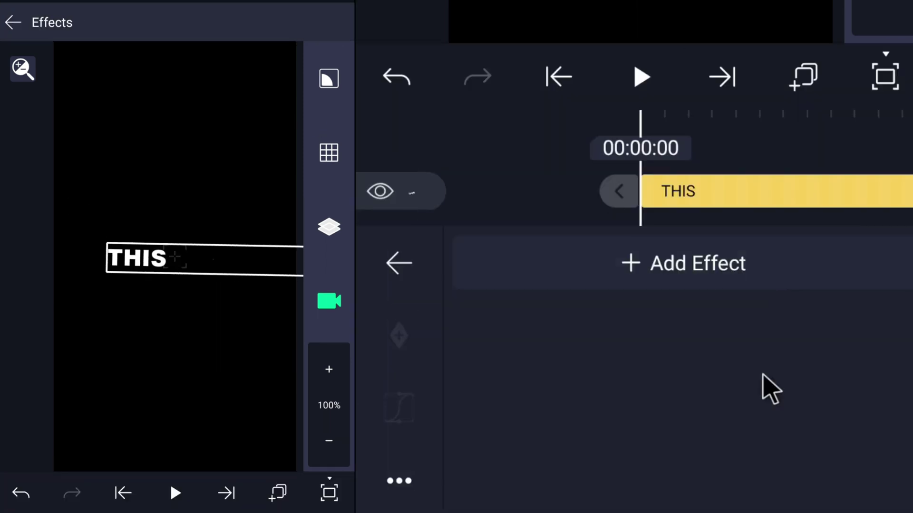
{"action": "left_click", "coordinate": [651, 265]}
{"action": "left_click", "coordinate": [43, 338]}
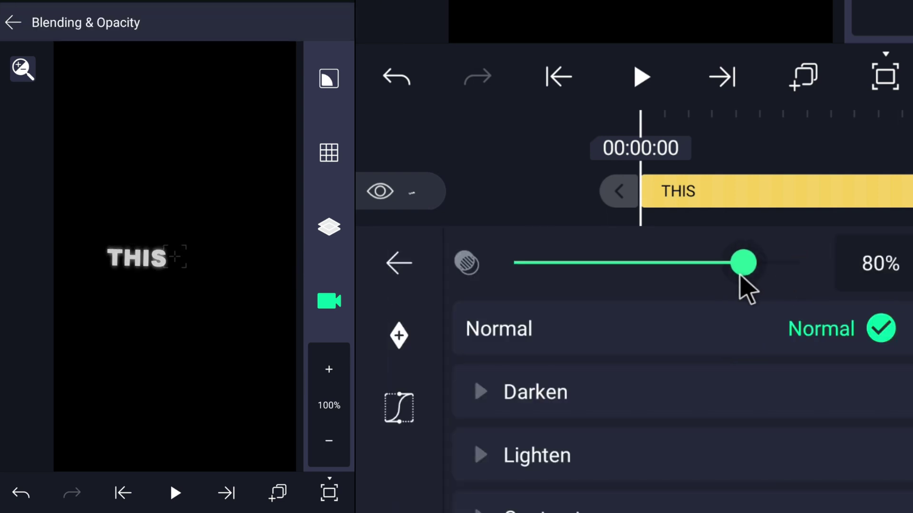
{"action": "left_click", "coordinate": [574, 195]}
- Make a delayed copy of the THIS text layer and place it to the right of the original word
{"action": "left_click_drag", "start_coordinate": [726, 262], "coordinate": [535, 261]}
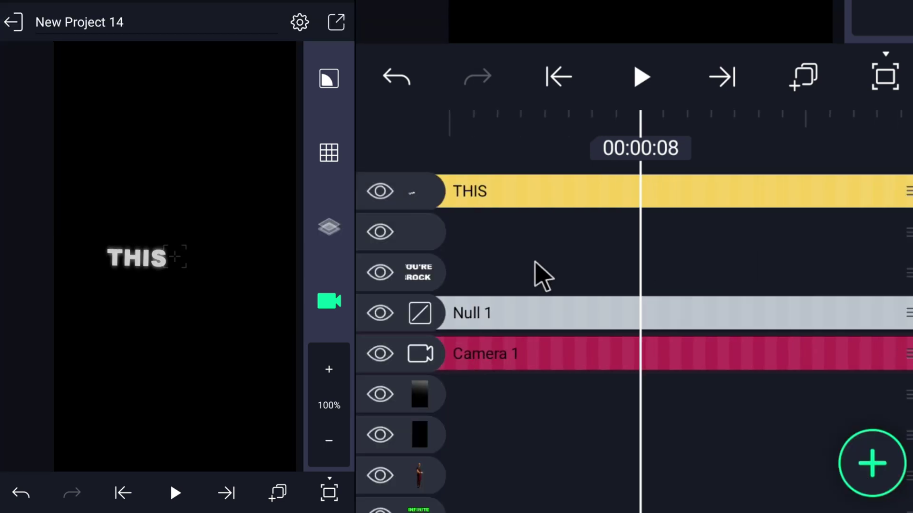
{"action": "left_click_drag", "start_coordinate": [618, 250], "coordinate": [709, 219]}
{"action": "left_click", "coordinate": [704, 194]}
{"action": "left_click", "coordinate": [634, 276]}
{"action": "left_click_drag", "start_coordinate": [638, 244], "coordinate": [568, 333]}
{"action": "left_click", "coordinate": [675, 192]}
- Change the copied text to GUY and line it up beside the word THIS
{"action": "left_click", "coordinate": [551, 448]}
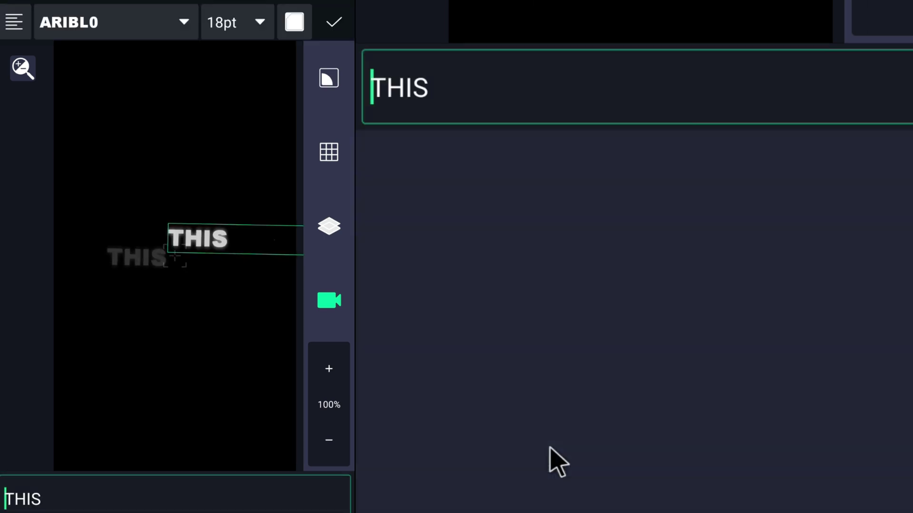
{"action": "left_click", "coordinate": [873, 388]}
{"action": "left_click", "coordinate": [874, 390]}
{"action": "left_click", "coordinate": [639, 327]}
{"action": "left_click", "coordinate": [888, 400]}
{"action": "double_click", "coordinate": [401, 398]}
{"action": "left_click", "coordinate": [640, 327]}
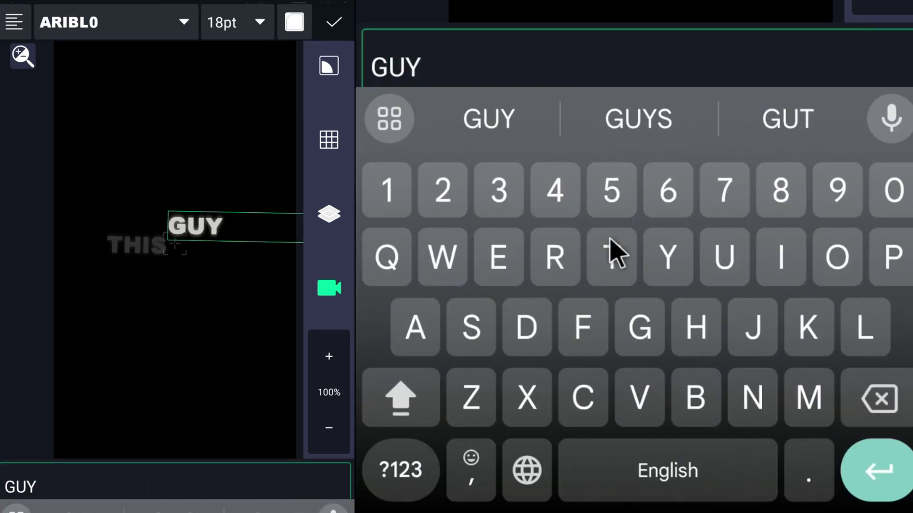
{"action": "left_click", "coordinate": [339, 22]}
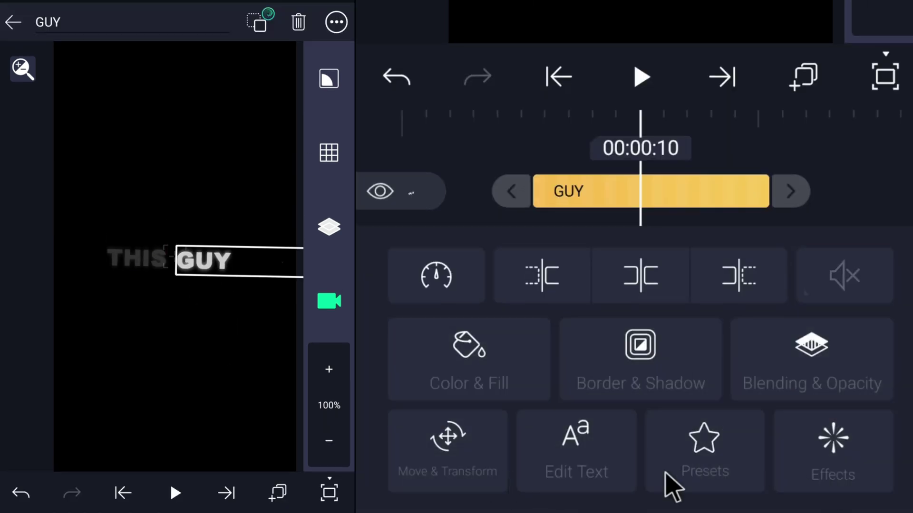
- Adjust the Fade In/Out timing of the GUY text and centre the words THIS GUY in the frame
{"action": "left_click", "coordinate": [831, 438]}
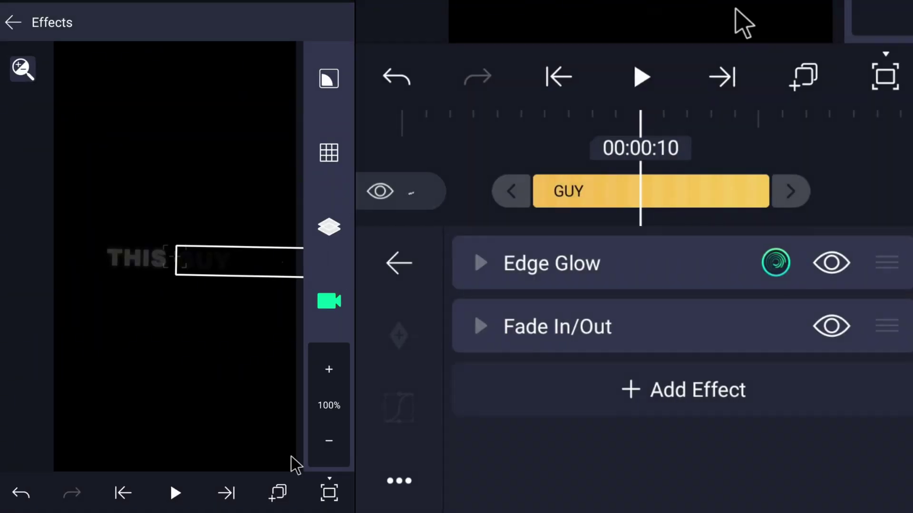
{"action": "left_click", "coordinate": [670, 333]}
{"action": "left_click_drag", "start_coordinate": [739, 361], "coordinate": [761, 362]}
{"action": "left_click_drag", "start_coordinate": [743, 433], "coordinate": [764, 428]}
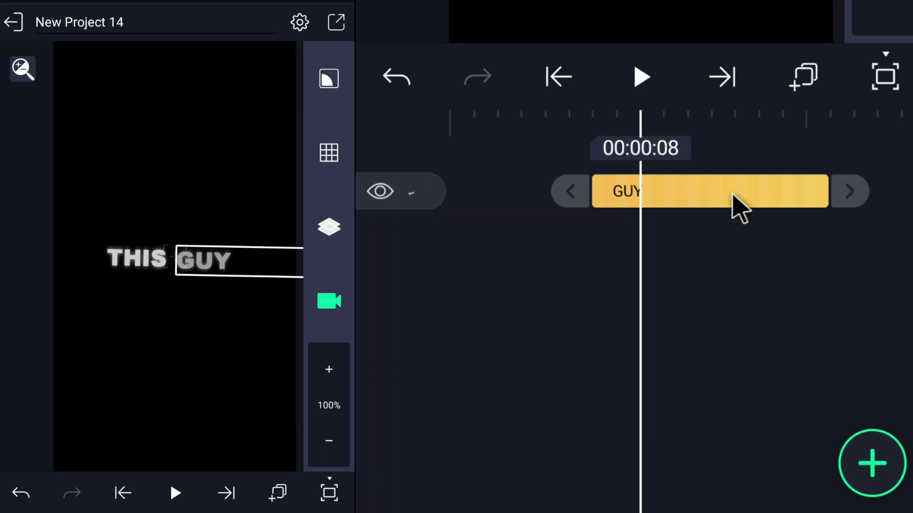
{"action": "left_click", "coordinate": [739, 209]}
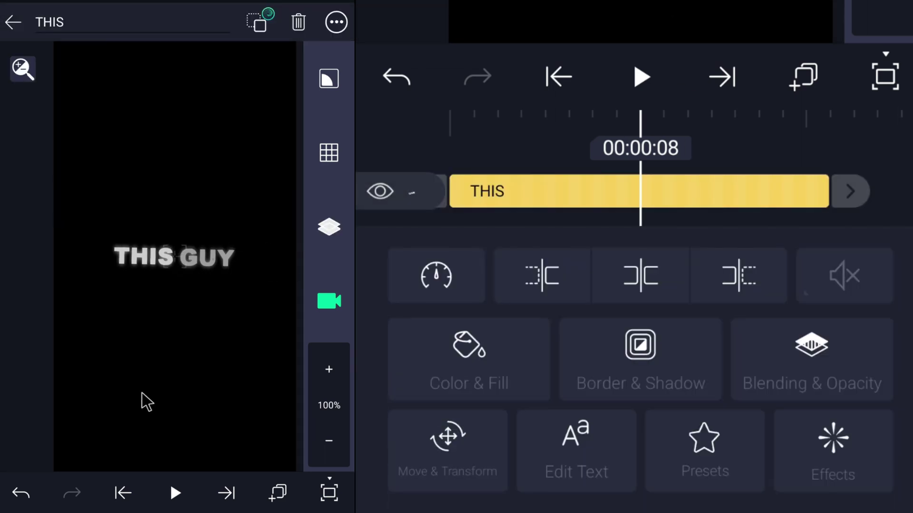
{"action": "left_click", "coordinate": [142, 393]}
- Add a text layer reading HAS FIGURED OUT THE with the Arialn font and a bright green fill
{"action": "left_click_drag", "start_coordinate": [678, 292], "coordinate": [519, 363]}
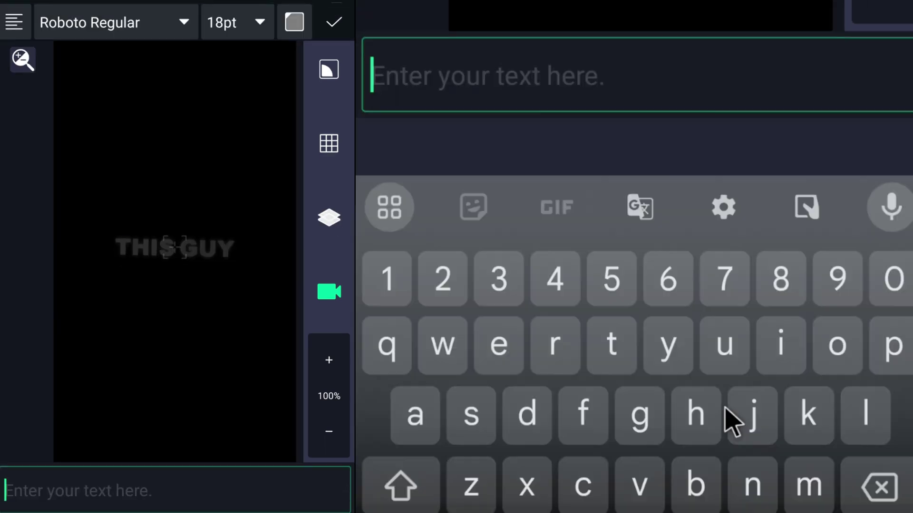
{"action": "type", "text": "HAS FIGURED OUT THE"}
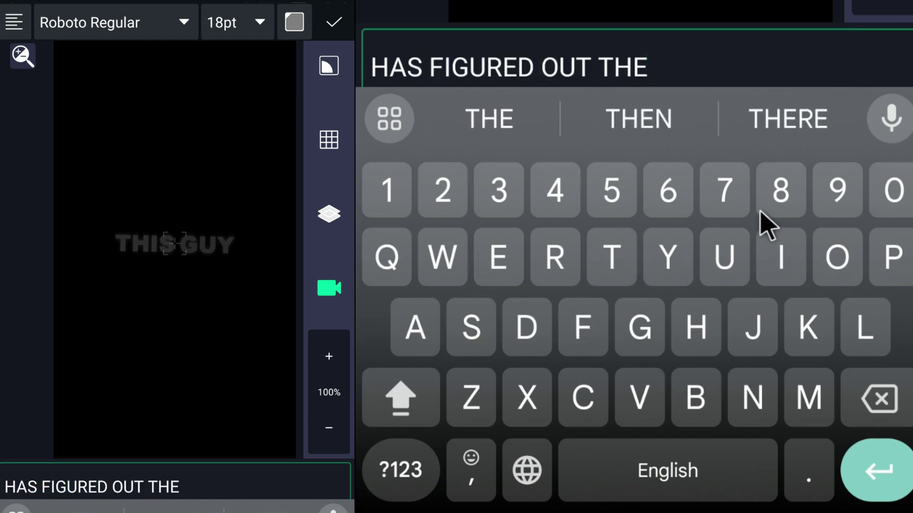
{"action": "left_click", "coordinate": [185, 31]}
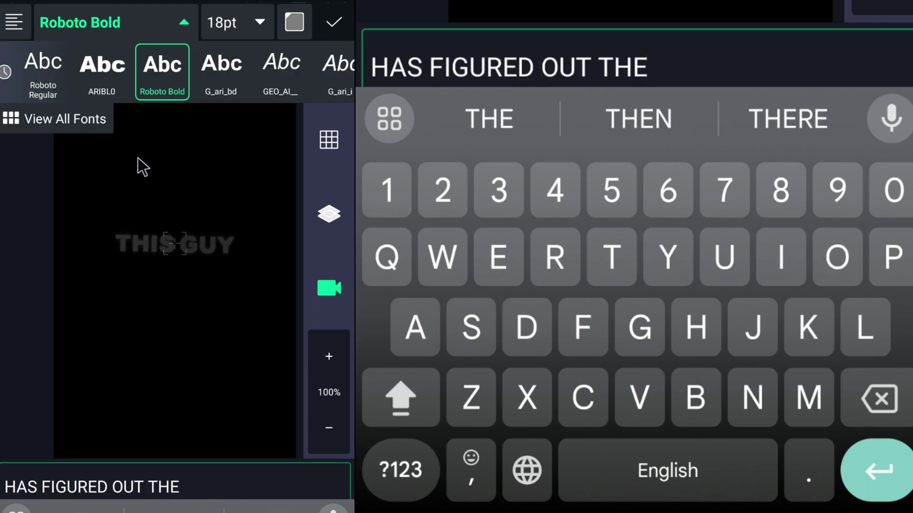
{"action": "left_click_drag", "start_coordinate": [171, 224], "coordinate": [219, 343]}
{"action": "left_click", "coordinate": [183, 28]}
{"action": "left_click", "coordinate": [285, 75]}
{"action": "left_click_drag", "start_coordinate": [285, 75], "coordinate": [1, 99]}
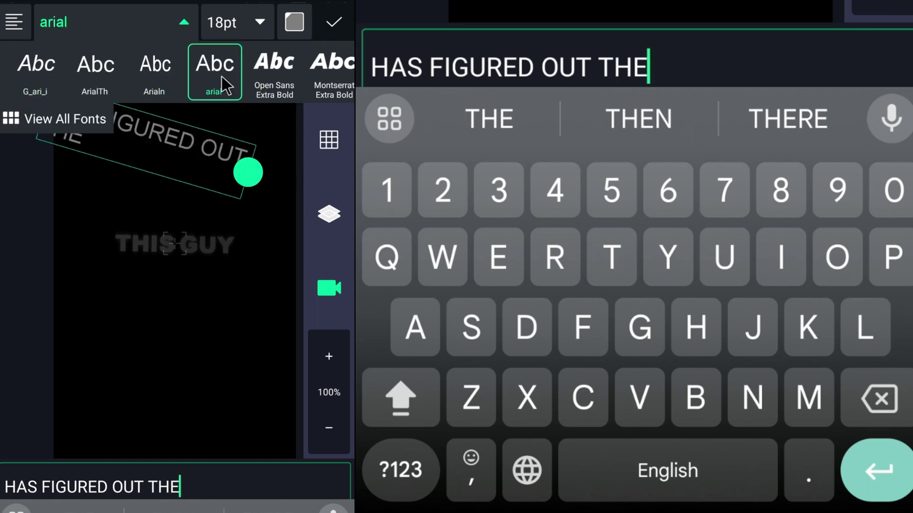
{"action": "mouse_move", "coordinate": [279, 190]}
{"action": "left_mouse_down"}
{"action": "mouse_move", "coordinate": [253, 179]}
{"action": "mouse_move", "coordinate": [274, 196]}
{"action": "left_mouse_up"}
{"action": "left_click", "coordinate": [294, 23]}
{"action": "left_click", "coordinate": [196, 133]}
{"action": "left_click", "coordinate": [291, 24]}
- Retype the green text in sentence case as "Has figured out the"
{"action": "key", "text": "ctrl+a"}
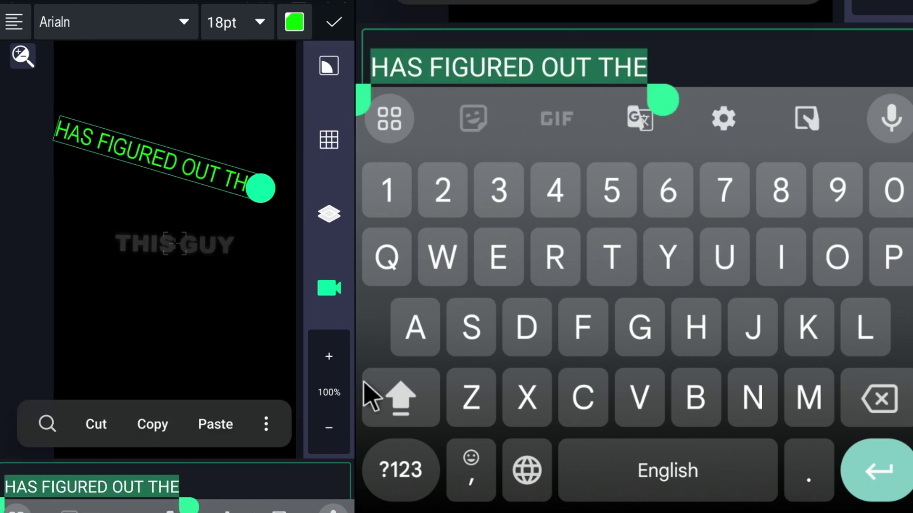
{"action": "left_click", "coordinate": [366, 394]}
{"action": "left_click", "coordinate": [404, 396]}
{"action": "left_click", "coordinate": [390, 76]}
{"action": "key", "text": "BackSpace"}
{"action": "type", "text": "H"}
{"action": "left_click", "coordinate": [334, 22]}
- Add an Edge Glow effect to the "Has figured out the" text and adjust its smoothing, threshold and glow settings
{"action": "left_click", "coordinate": [683, 198]}
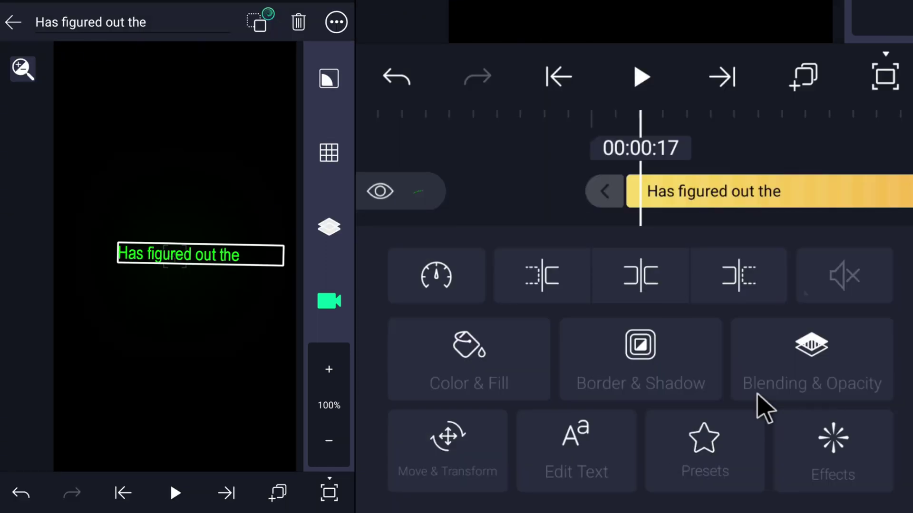
{"action": "left_click", "coordinate": [834, 438]}
{"action": "left_click", "coordinate": [723, 291]}
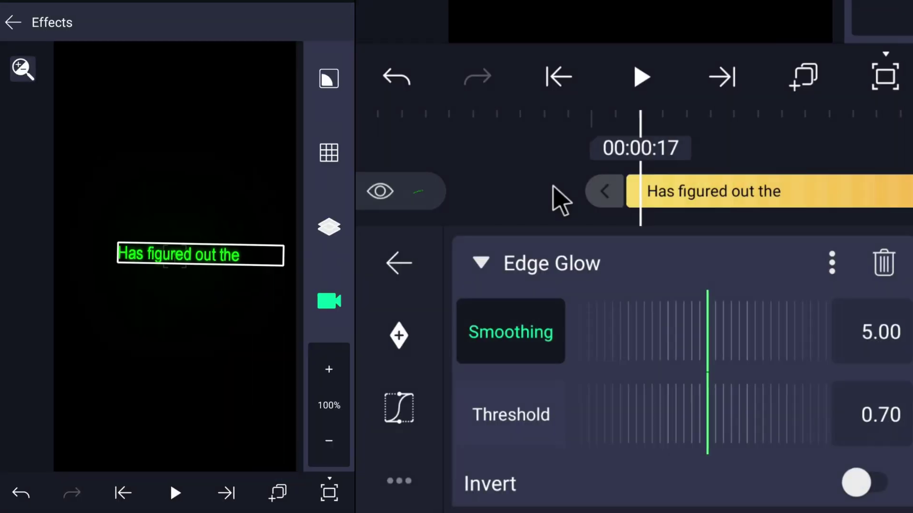
{"action": "left_click_drag", "start_coordinate": [770, 332], "coordinate": [475, 328]}
{"action": "left_click_drag", "start_coordinate": [771, 402], "coordinate": [375, 306]}
{"action": "left_click_drag", "start_coordinate": [641, 484], "coordinate": [642, 284]}
{"action": "left_click_drag", "start_coordinate": [761, 354], "coordinate": [476, 353]}
{"action": "left_click_drag", "start_coordinate": [760, 436], "coordinate": [523, 436]}
{"action": "left_click", "coordinate": [884, 495]}
{"action": "left_click", "coordinate": [672, 431]}
{"action": "left_click_drag", "start_coordinate": [713, 434], "coordinate": [557, 437]}
{"action": "left_click_drag", "start_coordinate": [737, 378], "coordinate": [737, 247]}
{"action": "left_click", "coordinate": [543, 201]}
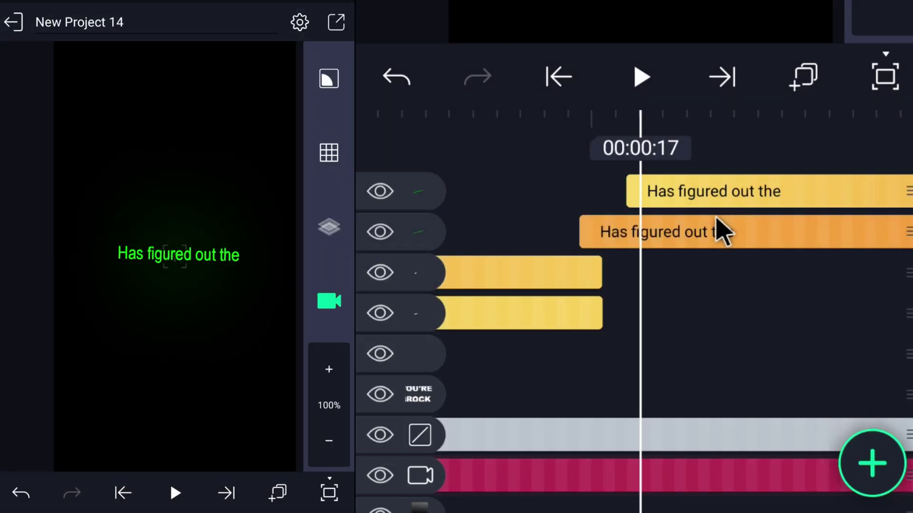
- Lower the opacity of the earlier-starting "Has figured out the" layer to about 30%
{"action": "left_click", "coordinate": [717, 230]}
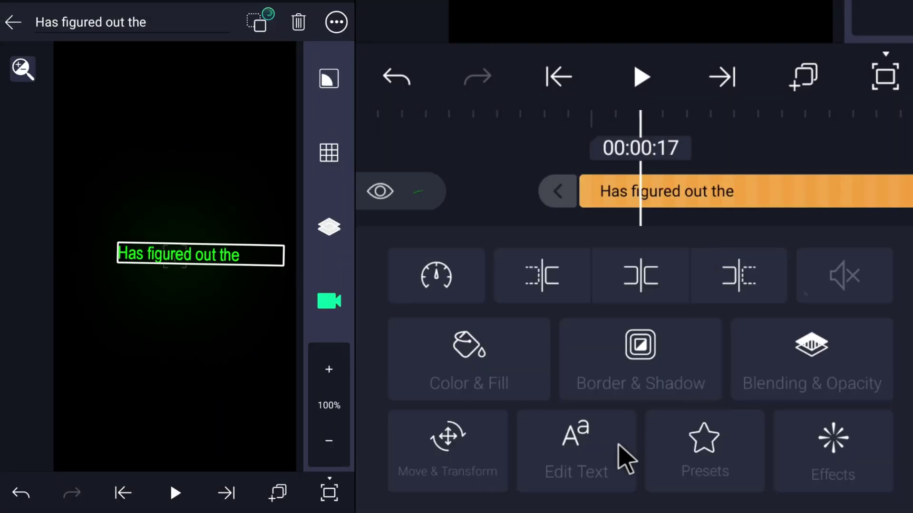
{"action": "left_click", "coordinate": [813, 366]}
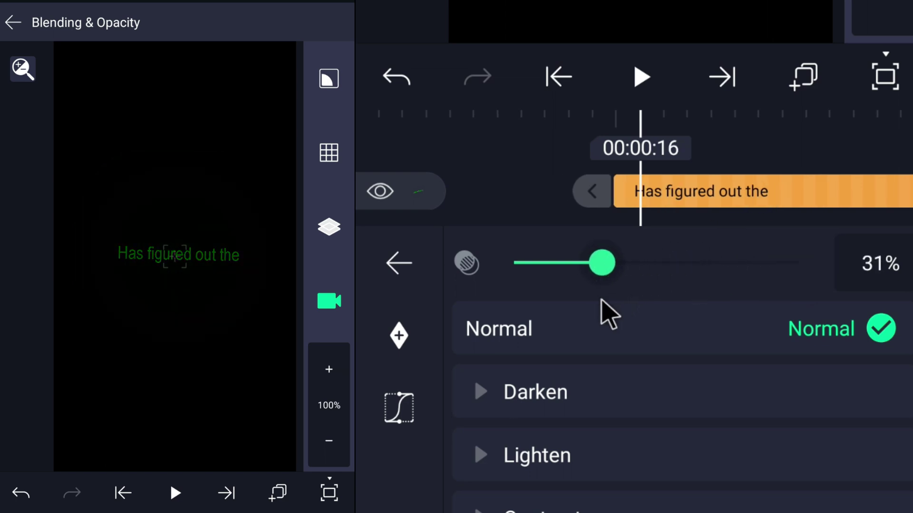
{"action": "left_click_drag", "start_coordinate": [602, 300], "coordinate": [599, 300]}
{"action": "left_click", "coordinate": [399, 263]}
- Add a Text Progress effect with an animated End value and Cursor set to None to the dimmed "Has figured out the" layer
{"action": "left_click", "coordinate": [813, 464]}
{"action": "left_click", "coordinate": [648, 326]}
{"action": "left_click", "coordinate": [510, 471]}
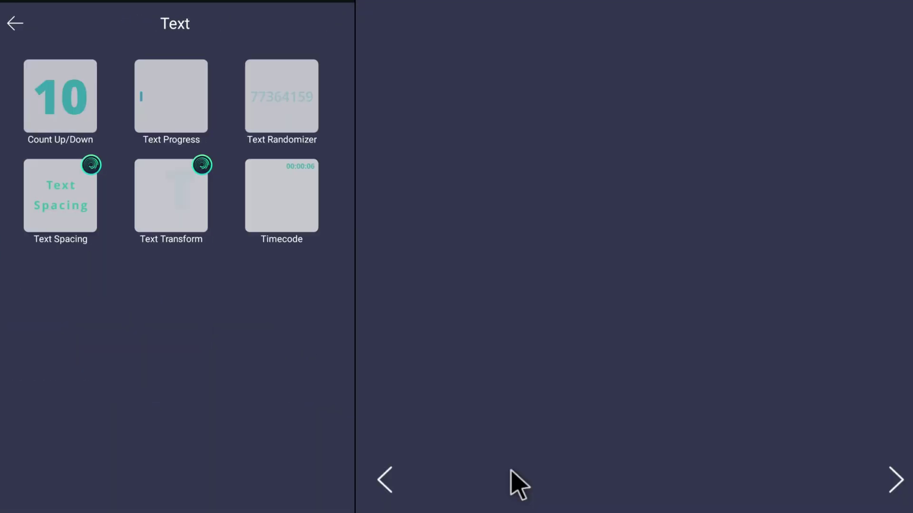
{"action": "left_click", "coordinate": [202, 115]}
{"action": "left_click", "coordinate": [471, 364]}
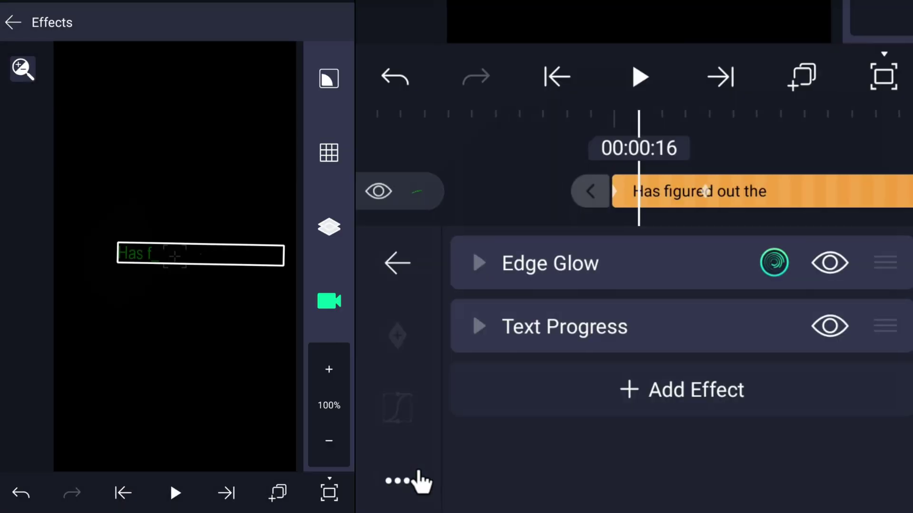
{"action": "left_click", "coordinate": [594, 333]}
{"action": "left_click", "coordinate": [805, 497]}
{"action": "left_click", "coordinate": [633, 5]}
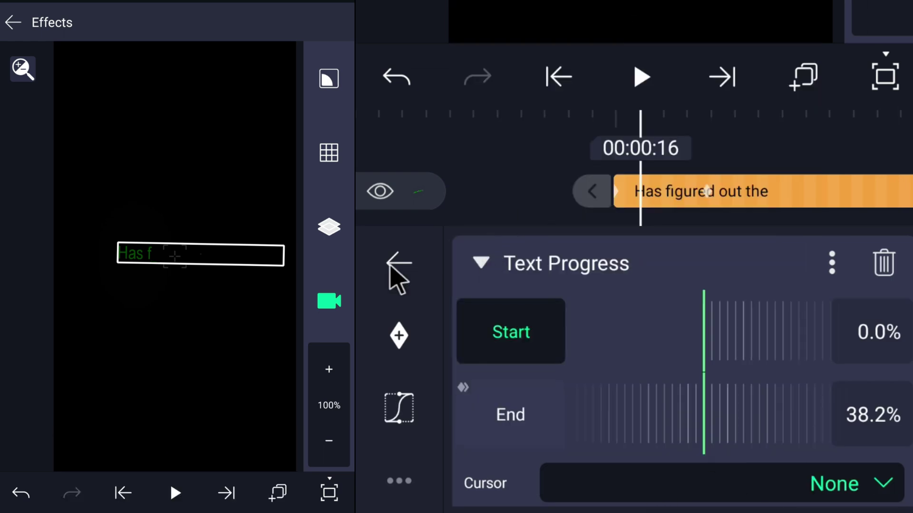
{"action": "left_click", "coordinate": [394, 265]}
{"action": "left_click", "coordinate": [521, 203]}
- Add a Text Progress effect to the brighter "Has figured out the" layer and turn off its cursor
{"action": "left_click", "coordinate": [705, 191]}
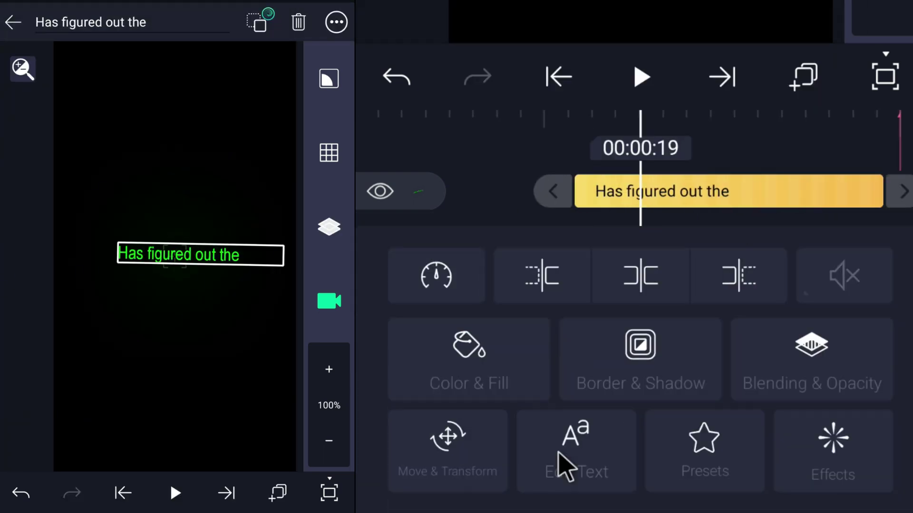
{"action": "left_click", "coordinate": [809, 466]}
{"action": "left_click", "coordinate": [722, 340]}
{"action": "left_click", "coordinate": [553, 478]}
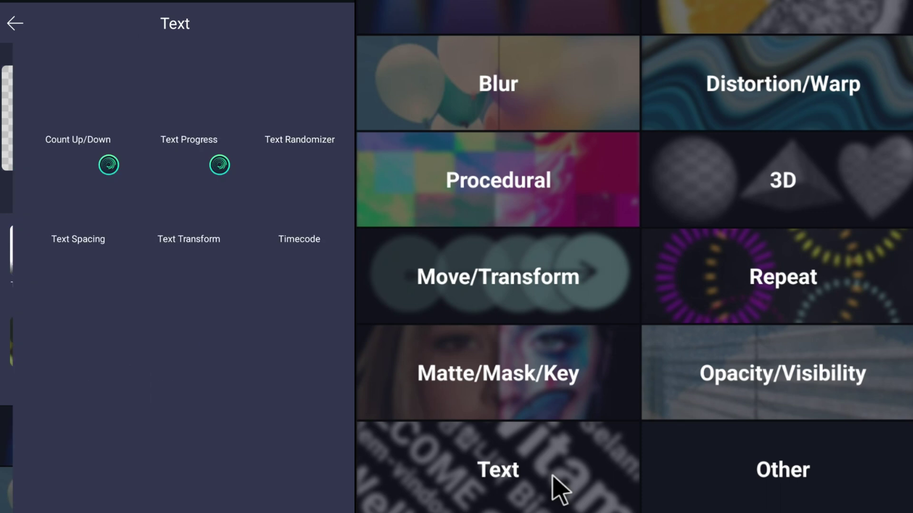
{"action": "left_click", "coordinate": [189, 95]}
{"action": "left_click", "coordinate": [509, 473]}
{"action": "left_click", "coordinate": [723, 350]}
{"action": "left_click", "coordinate": [607, 10]}
{"action": "left_click", "coordinate": [495, 184]}
- Add a position keyframe to the Null 1 layer at 00:00:00
{"action": "left_click", "coordinate": [707, 241]}
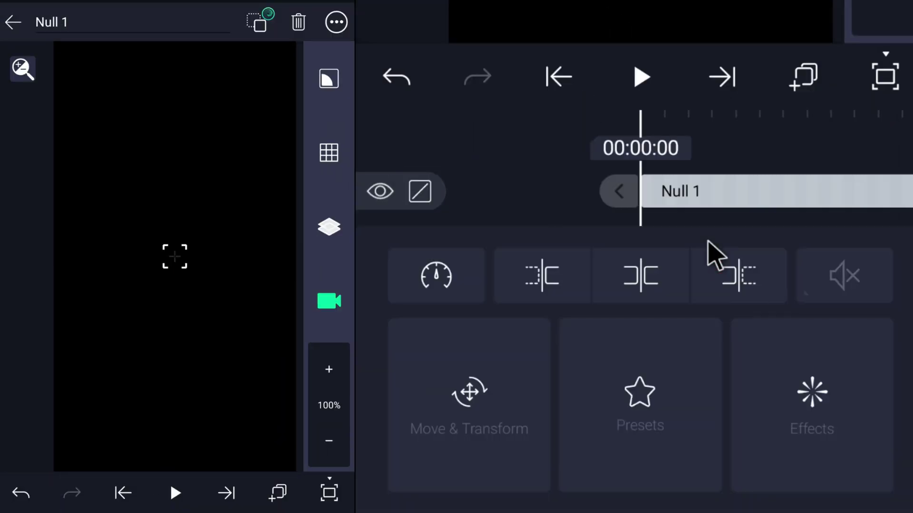
{"action": "left_click", "coordinate": [470, 380]}
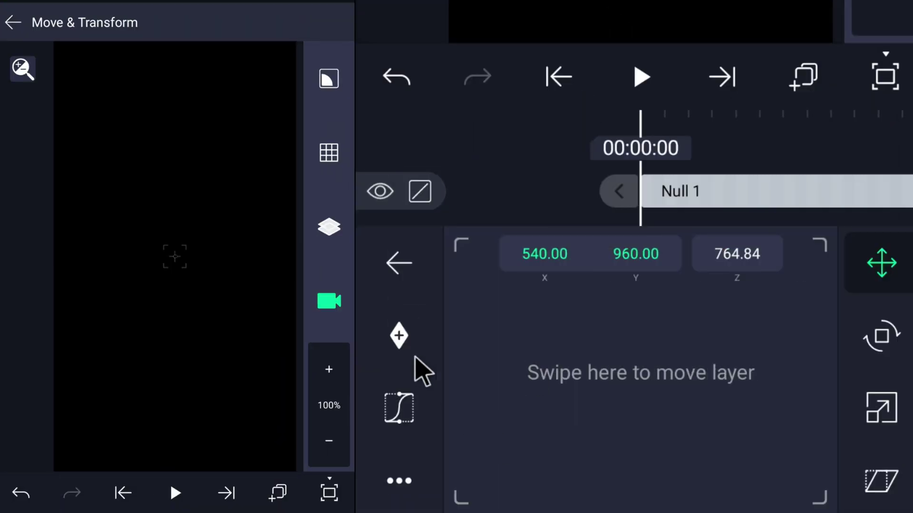
{"action": "left_click_drag", "start_coordinate": [719, 188], "coordinate": [676, 188]}
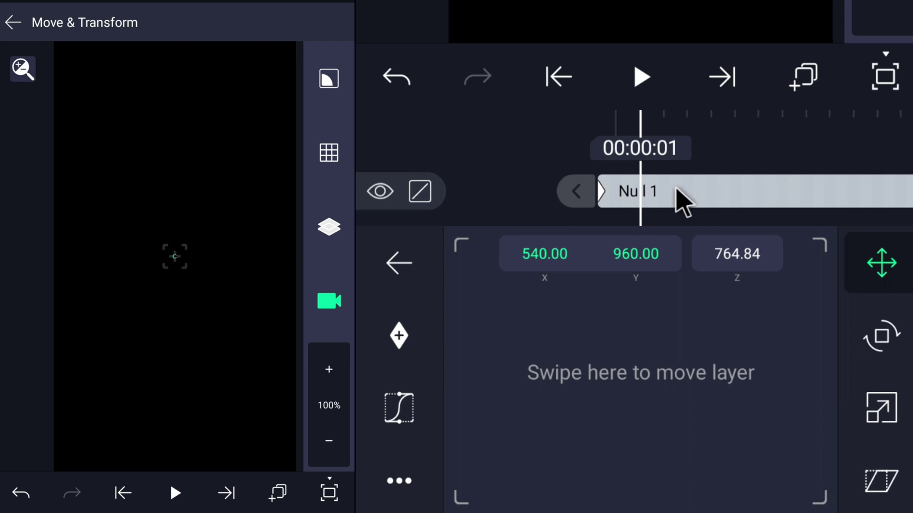